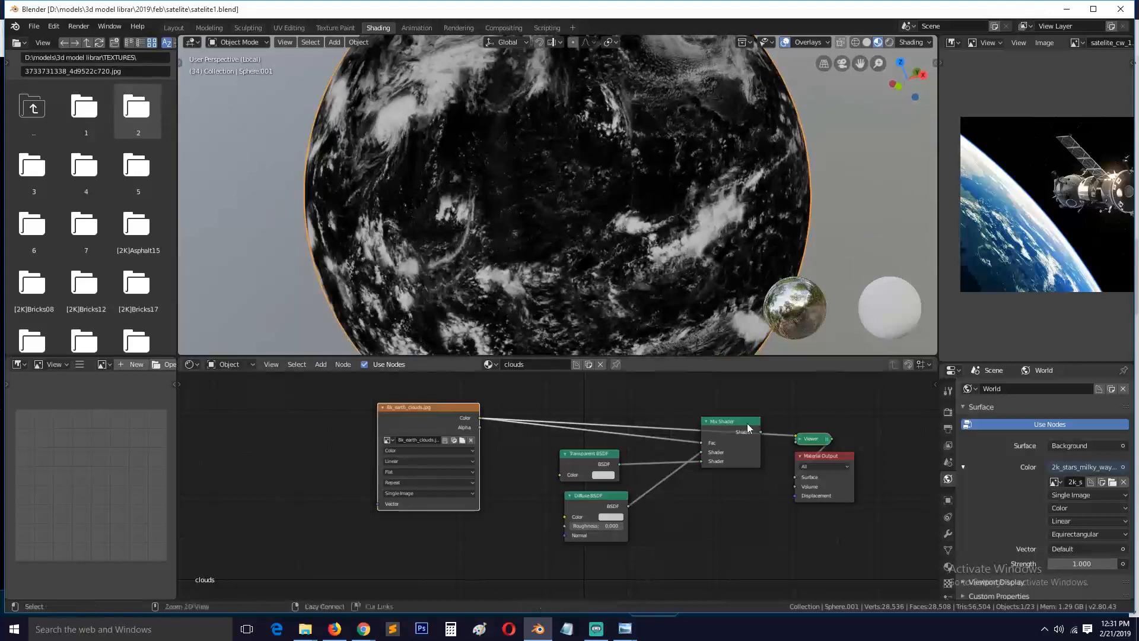
- Place the Transparent BSDF node below the Diffuse BSDF in the clouds material and save the file
click(605, 475)
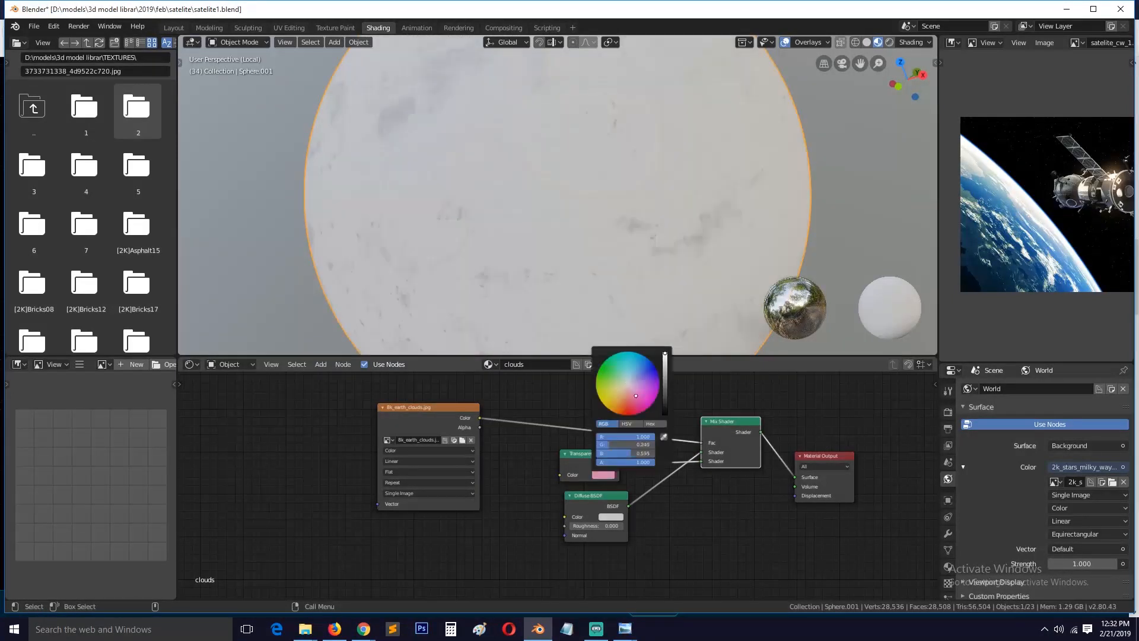
drag(591, 456, 604, 553)
key(ctrl+s)
- Set the clouds material's blend mode to Alpha Blend in solid viewport shading and save the file
key(z)
scroll(971, 434, down, 1)
click(947, 566)
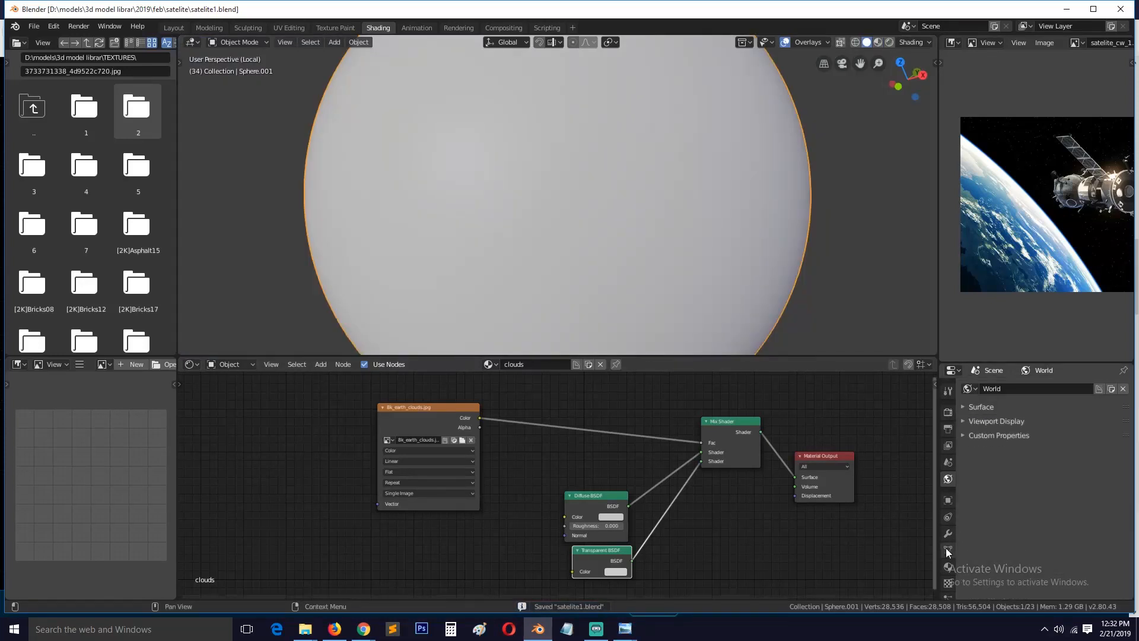
scroll(1017, 542, down, 3)
click(1100, 501)
click(1075, 422)
scroll(753, 291, down, 2)
scroll(738, 305, up, 3)
key(ctrl+s)
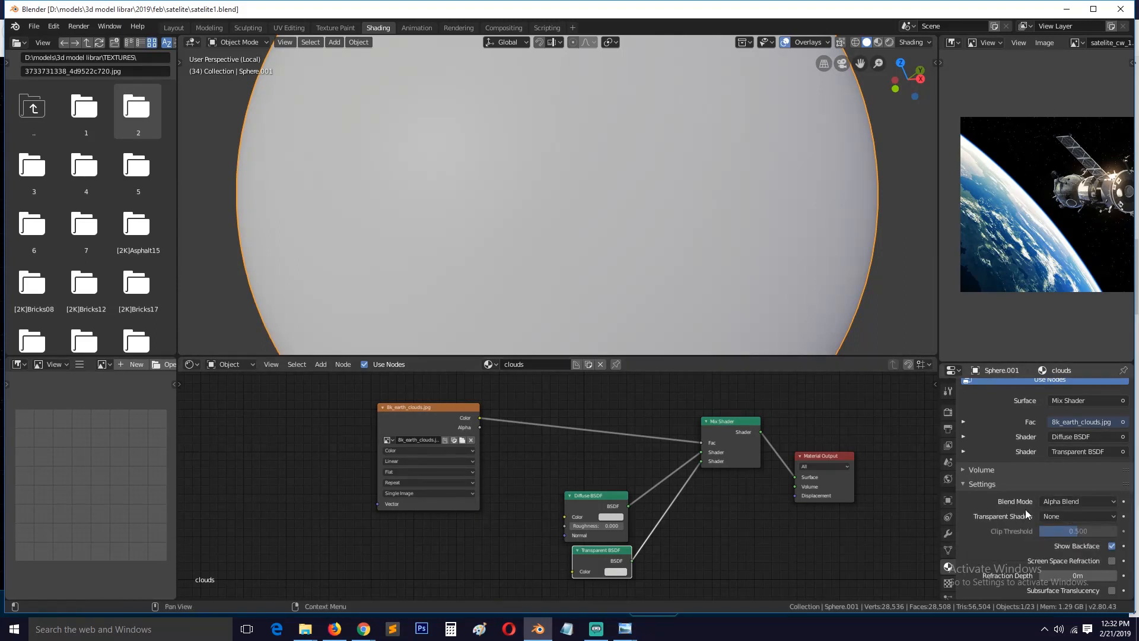
- Set the clouds material's transparent shadow to Hashed and try the Alpha Clip blend mode in material preview
click(1069, 518)
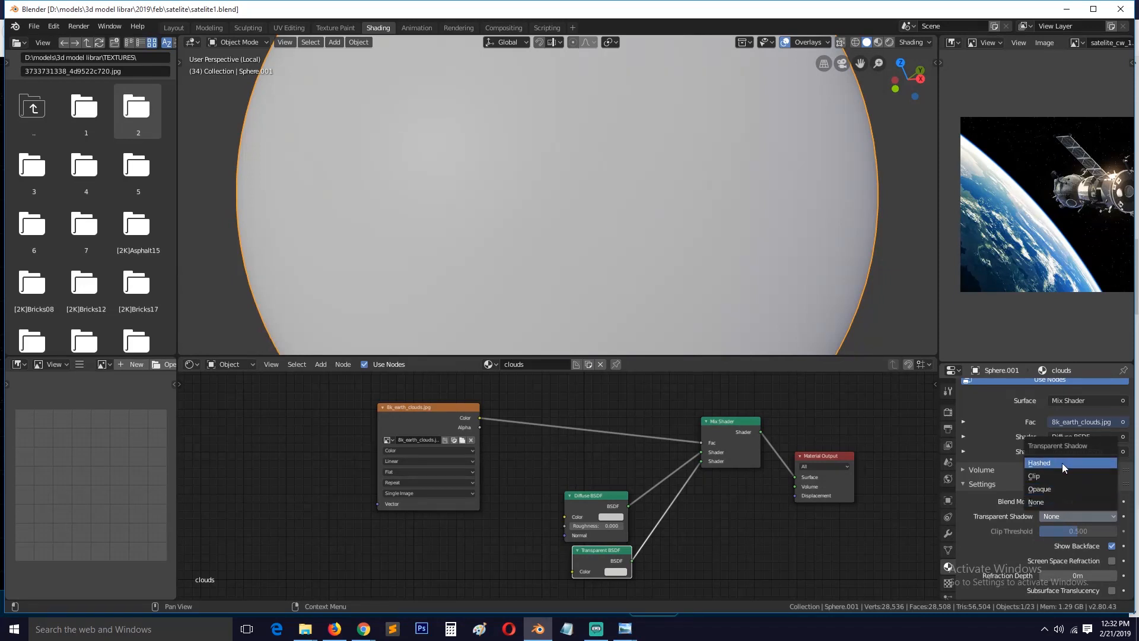
click(1062, 463)
click(1072, 501)
click(1070, 449)
click(878, 42)
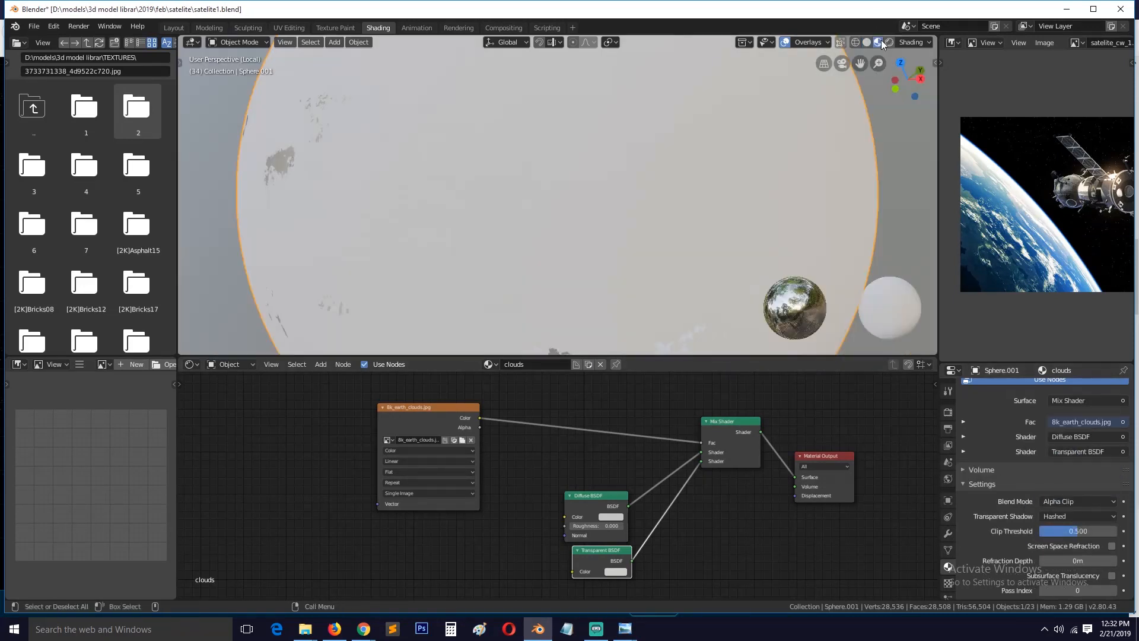
scroll(575, 212, down, 2)
key(ctrl+s)
- Try the Alpha Hashed blend mode on the clouds material and inspect the sphere
mouse_move(575, 213)
middle_down()
mouse_move(718, 236)
mouse_move(696, 232)
mouse_move(625, 273)
middle_up()
click(1079, 502)
click(1068, 435)
middle_drag(726, 244, 730, 173)
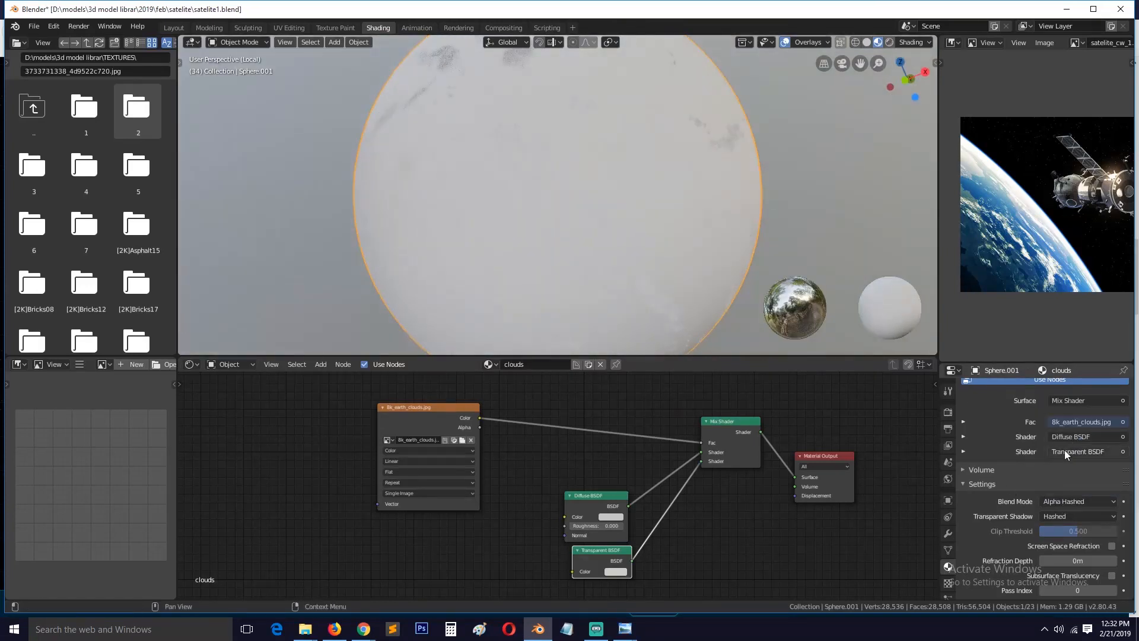
middle_drag(739, 265, 654, 273)
- Use Alpha Blend for the clouds material, turn off Show Backface and save the file
key(ctrl+s)
scroll(1062, 554, down, 1)
click(1112, 523)
- Preview the cloud texture and swap the Mix Shader inputs so Transparent BSDF is first and Diffuse BSDF second
ctrl+shift+click(437, 408)
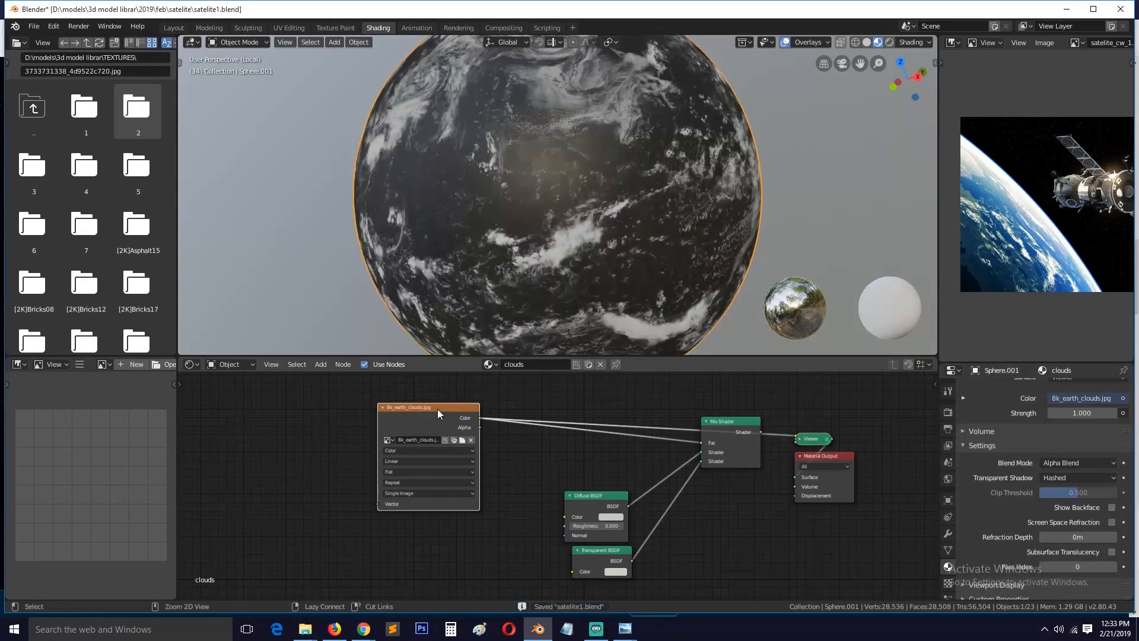
ctrl+shift+click(749, 428)
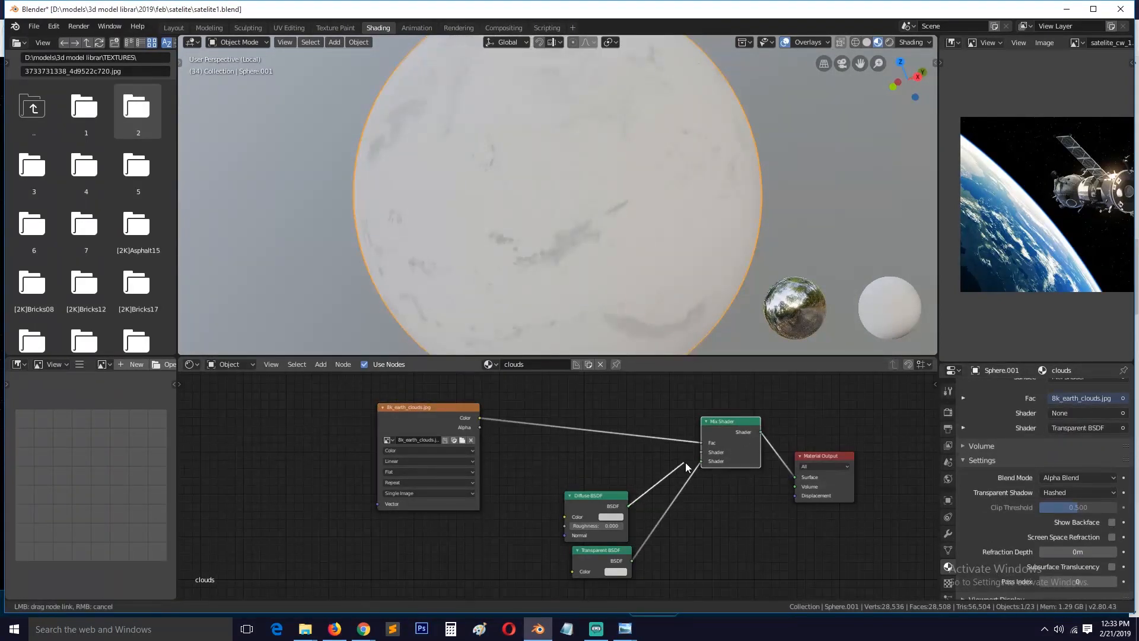
drag(677, 462, 702, 461)
scroll(688, 291, up, 4)
middle_drag(692, 224, 649, 291)
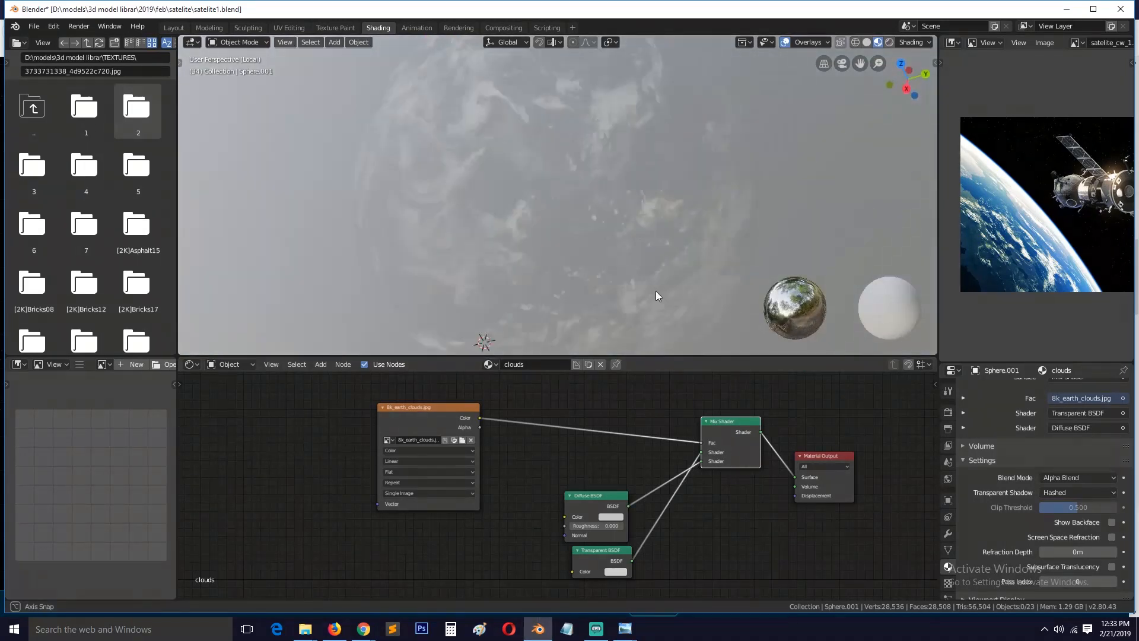
- In camera view, rotate the cloud sphere freely to reposition the clouds over the earth
key(KP_0)
scroll(602, 226, up, 3)
click(539, 225)
key(Tab)
key(Tab)
scroll(577, 261, down, 1)
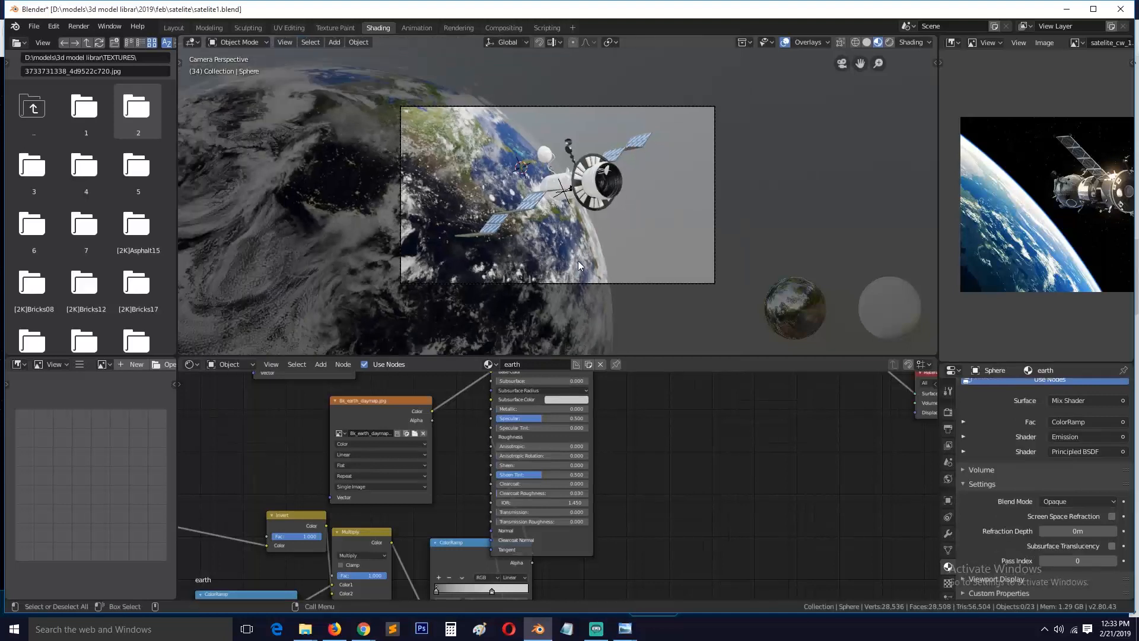
scroll(578, 261, up, 1)
click(609, 251)
key(s)
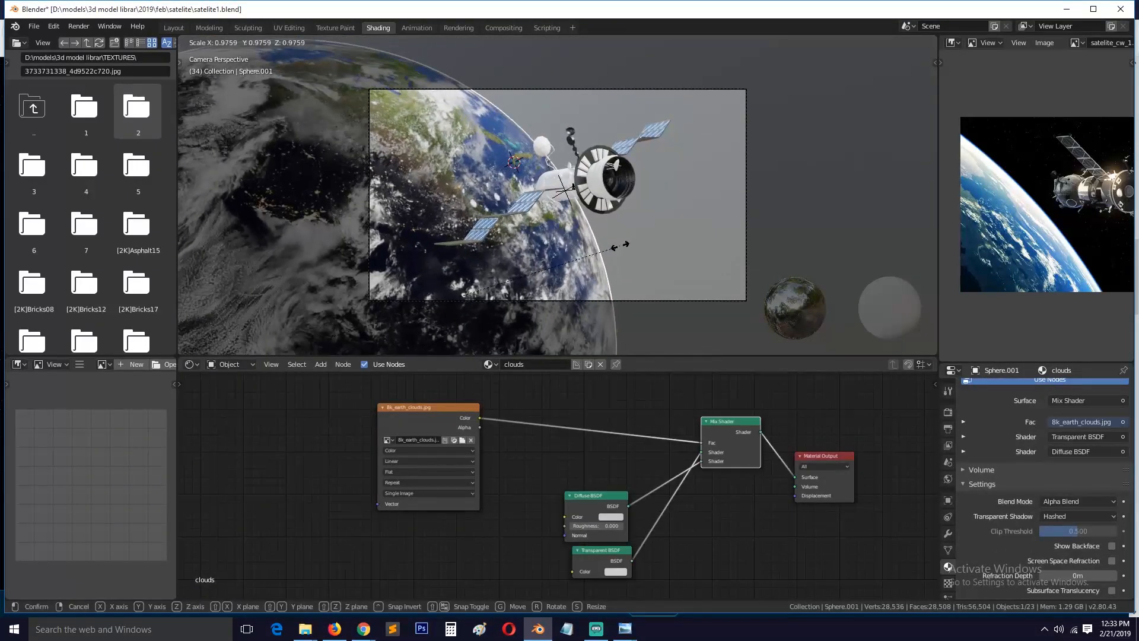
key(r)
key(r)
click(615, 283)
scroll(1054, 521, down, 2)
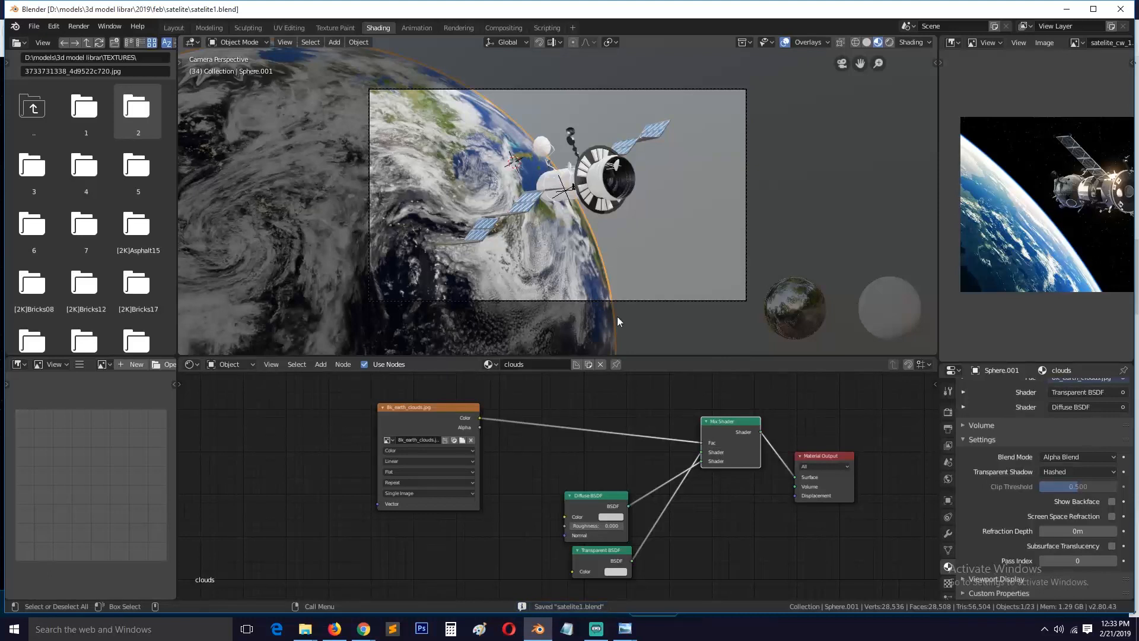
- Insert a ColorRamp node between the cloud image texture and the Mix Shader's Fac input
drag(460, 423, 412, 426)
key(shift+a)
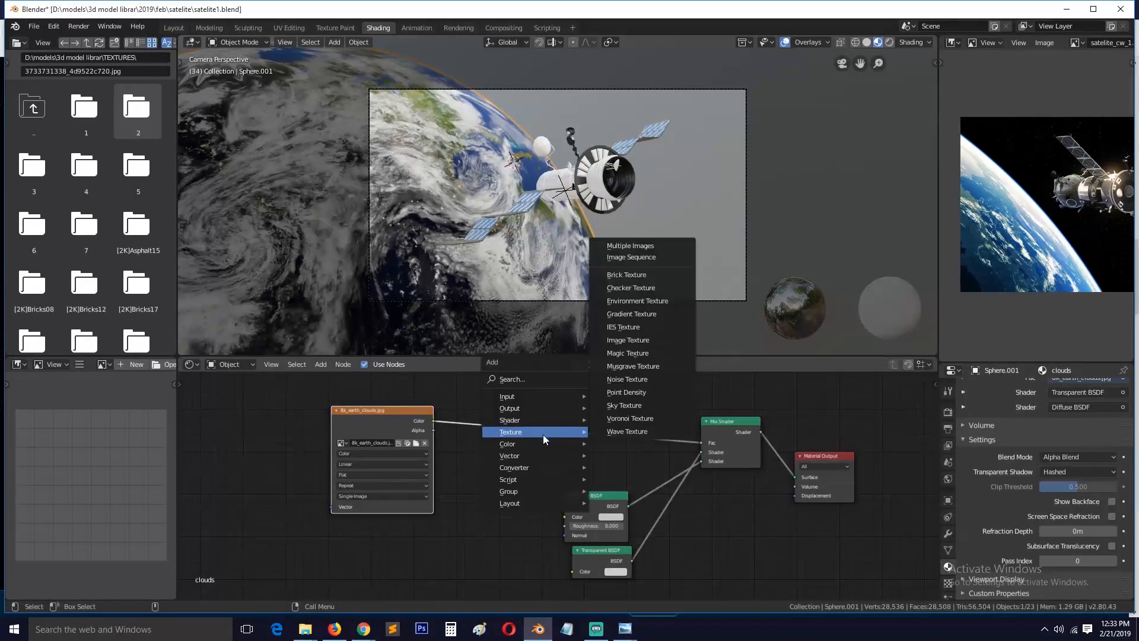
mouse_move(534, 468)
click(623, 323)
click(537, 427)
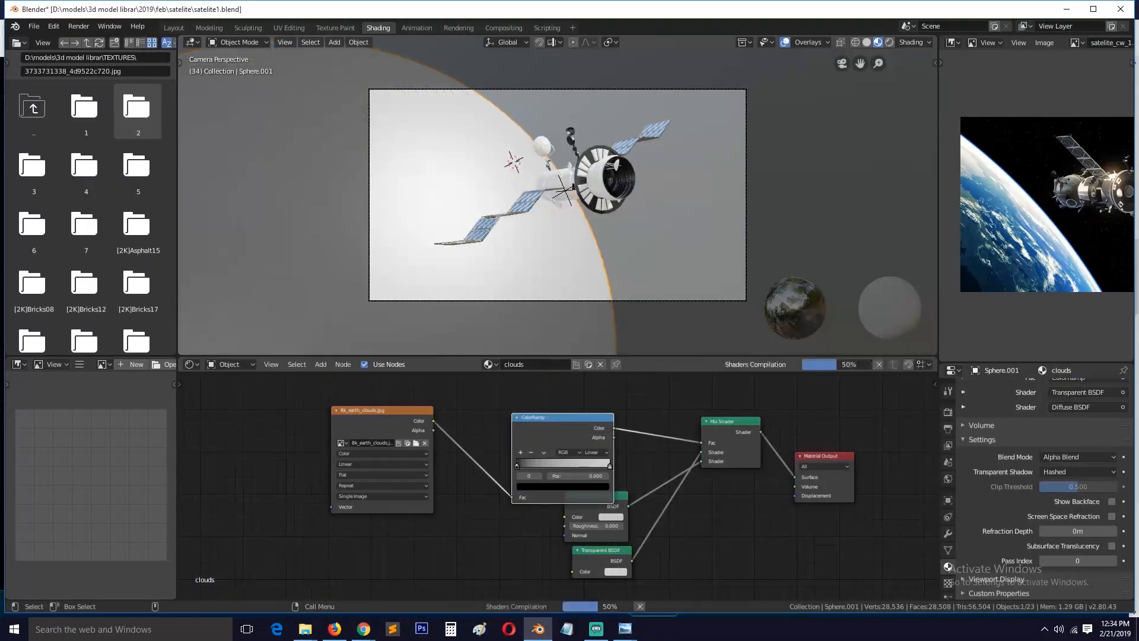
- Move the clouds ColorRamp's black stop slightly inward, darken its white stop to grey and save the file
scroll(455, 471, up, 1)
mouse_move(506, 461)
mouse_down()
mouse_move(518, 461)
mouse_move(505, 458)
mouse_up()
click(527, 486)
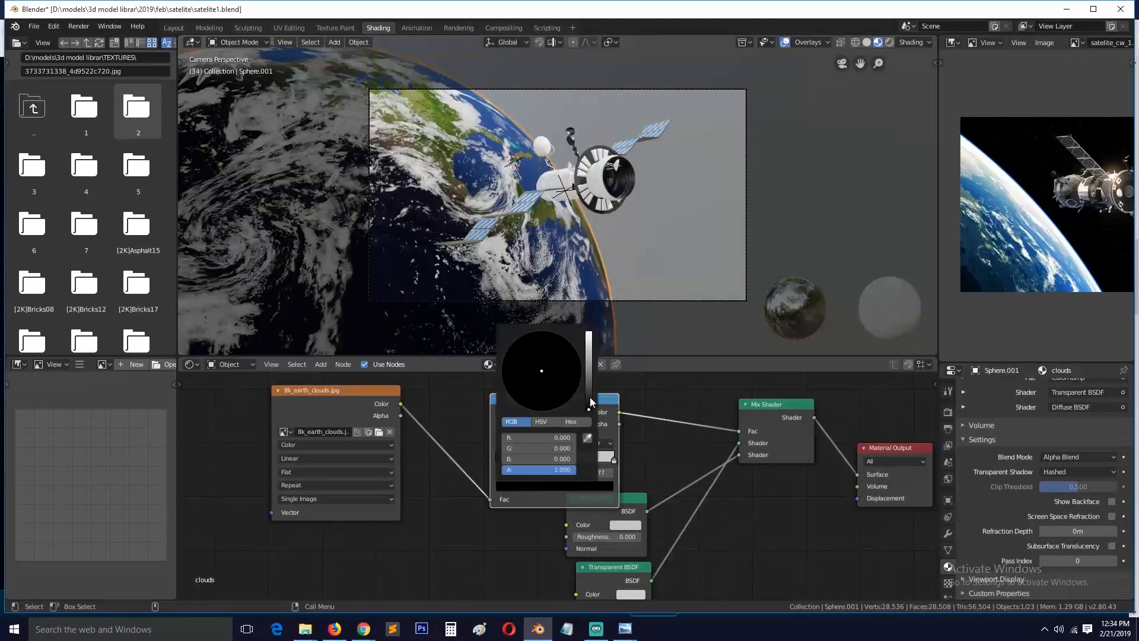
drag(600, 463, 633, 444)
click(578, 483)
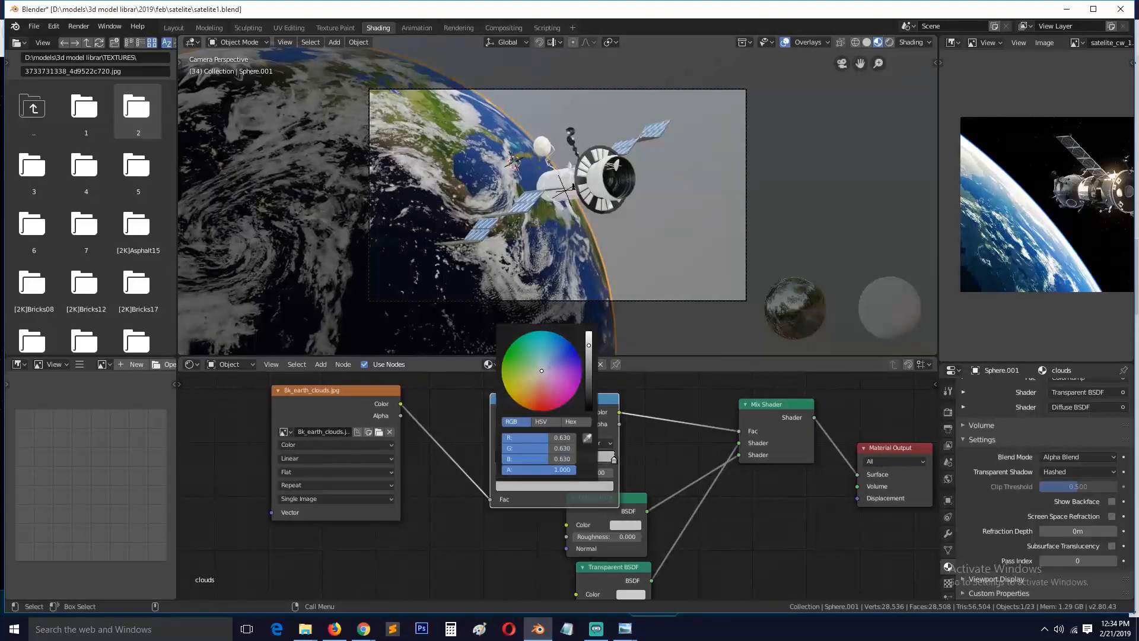
key(ctrl+s)
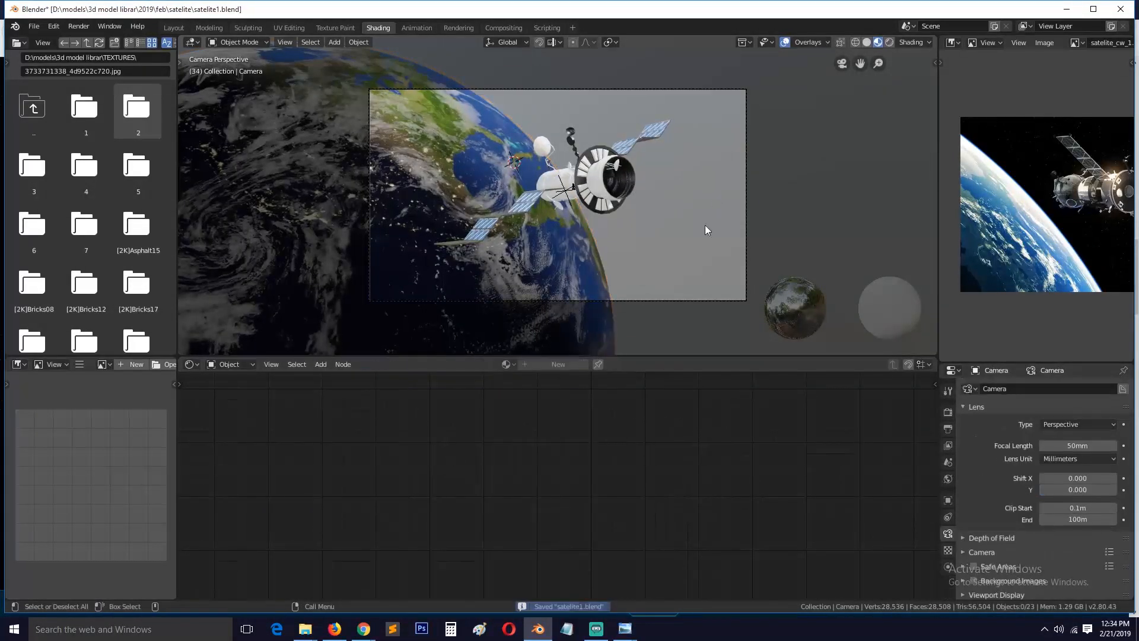
- Duplicate the cloud sphere in place and resize the copy slightly
scroll(521, 211, up, 2)
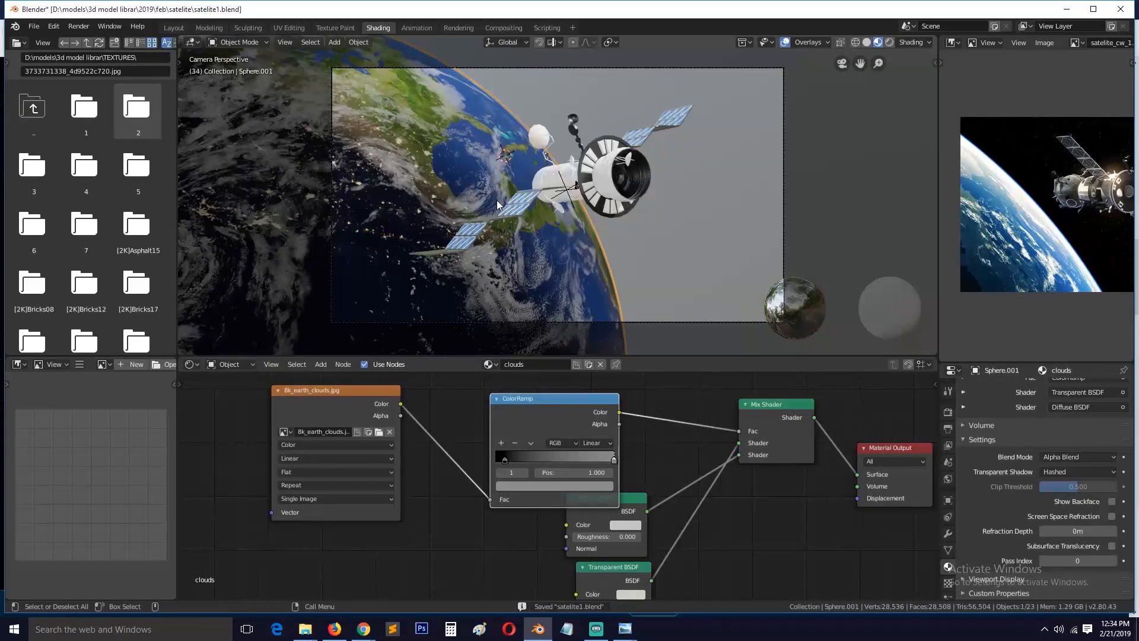
key(shift+d)
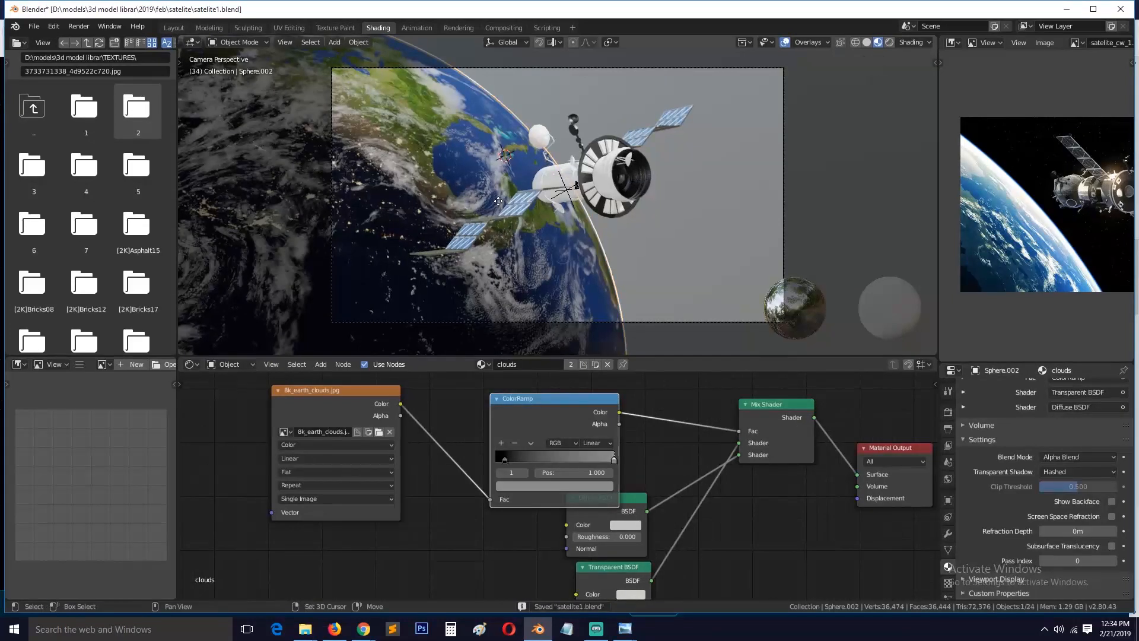
right_click(497, 202)
key(s)
click(500, 205)
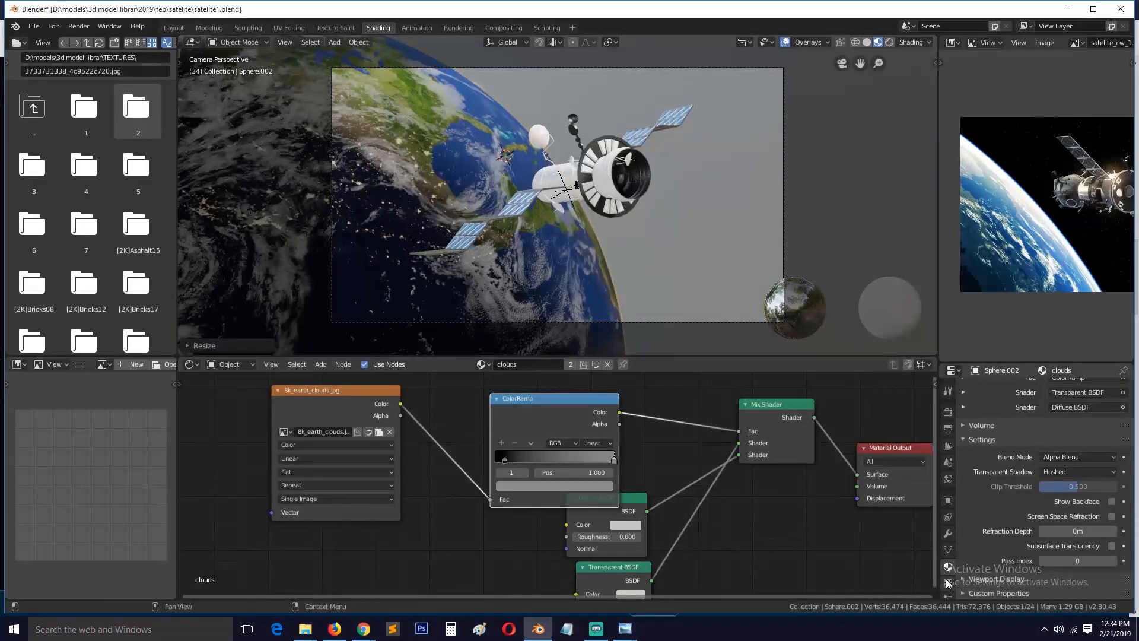
- Give the duplicated sphere a new material named halo and save the file
click(596, 365)
click(532, 364)
text(halo)
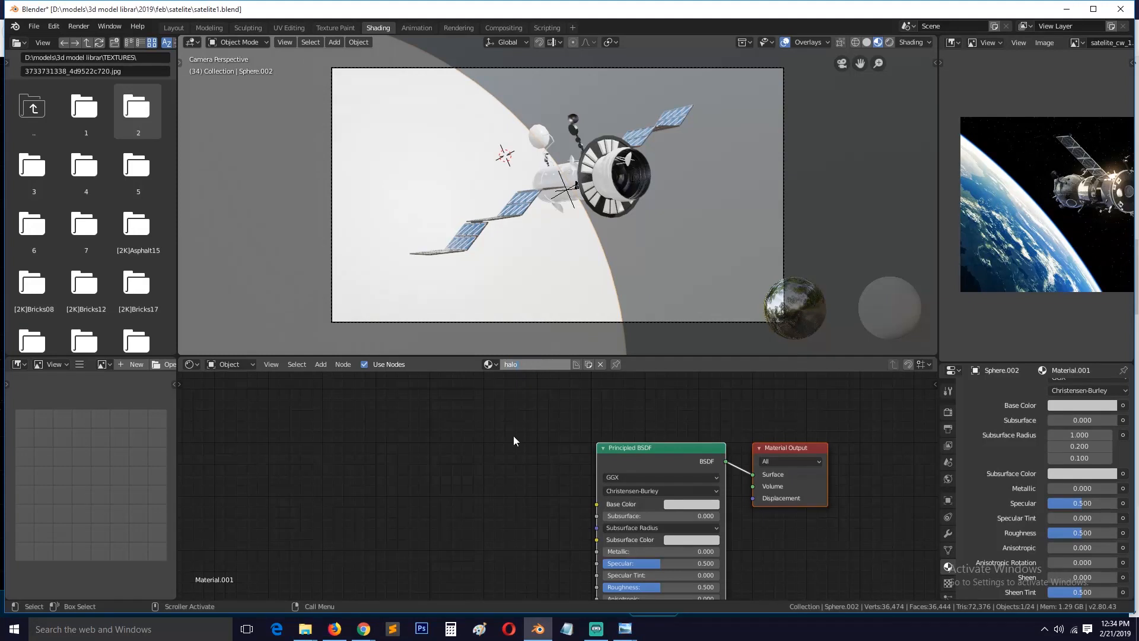
key(Return)
key(ctrl+s)
- Add a Layer Weight node to the halo material, preview its Fresnel output and move it away from the shader
key(shift+a)
mouse_move(347, 365)
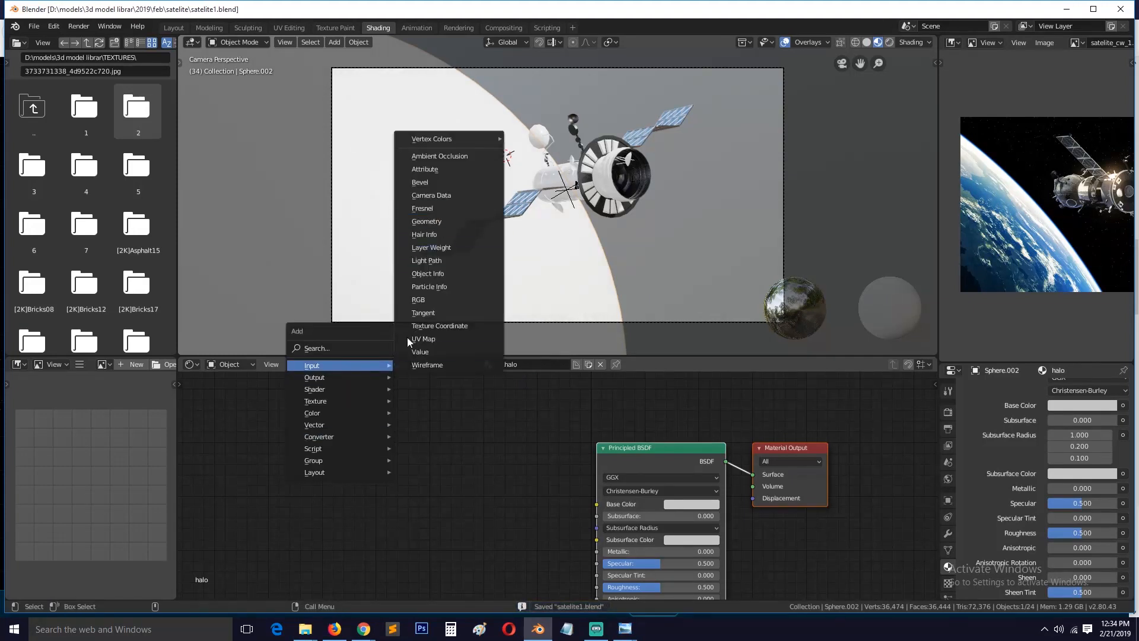
click(431, 247)
click(364, 443)
ctrl+shift+click(364, 443)
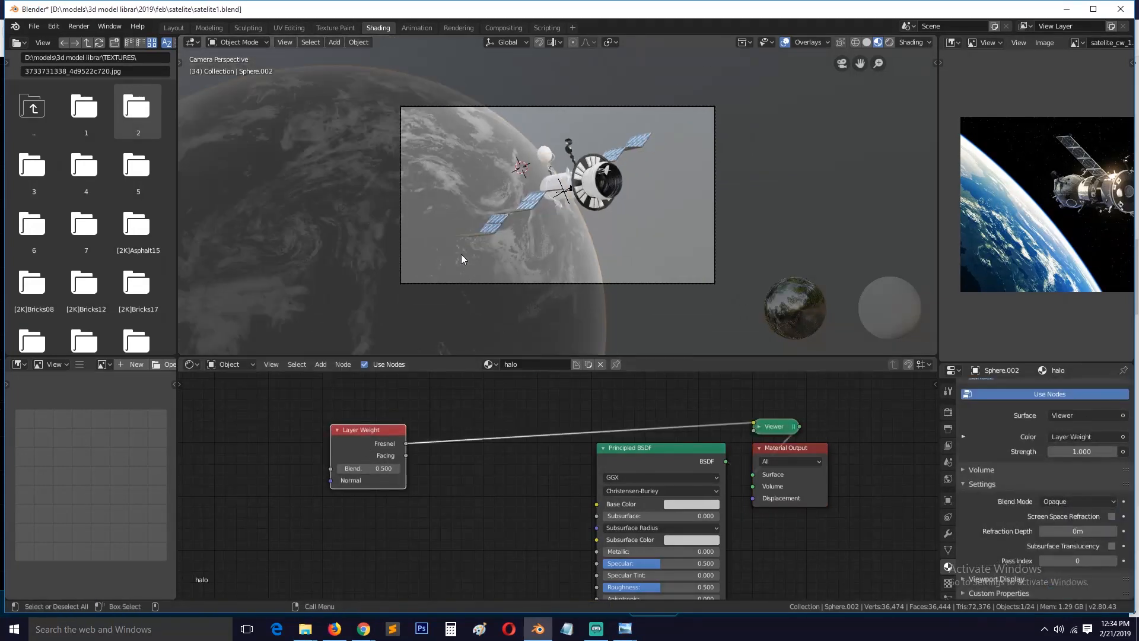
scroll(461, 253, up, 1)
key(g)
click(363, 475)
- Insert a ColorRamp node after the Layer Weight node's Fresnel output
key(shift+a)
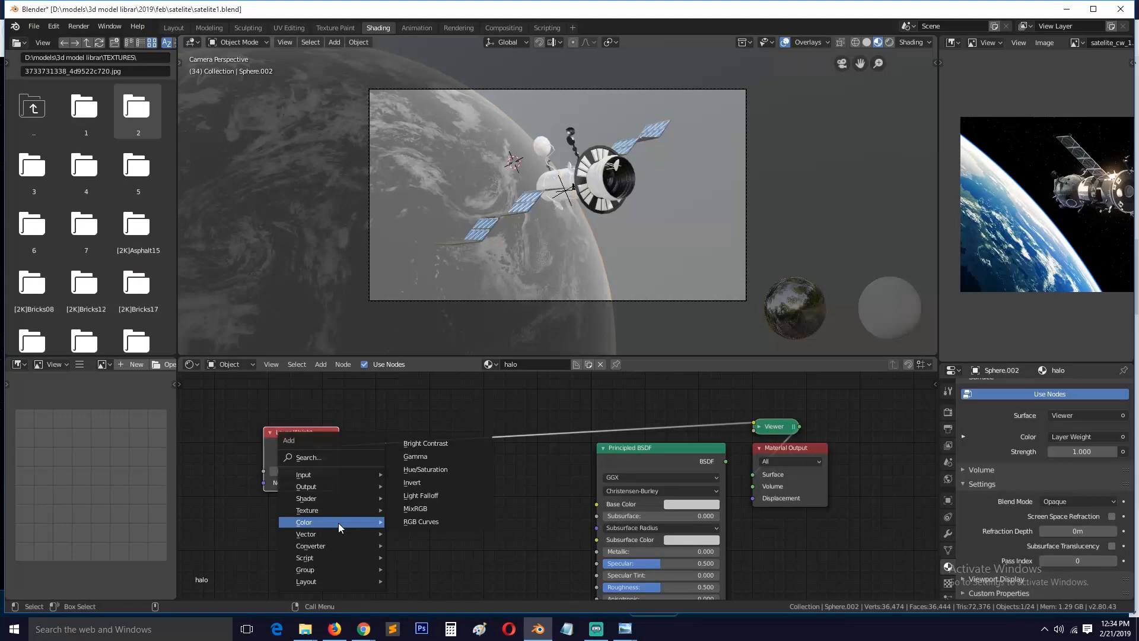
mouse_move(341, 545)
click(438, 393)
click(437, 446)
- Move the halo ColorRamp's black stop inward and set the white stop's position to 0.664
drag(435, 500, 457, 497)
drag(550, 499, 534, 498)
drag(459, 499, 511, 501)
mouse_move(511, 499)
mouse_down()
mouse_move(430, 497)
mouse_move(490, 497)
mouse_up()
drag(616, 448, 564, 501)
drag(498, 438, 497, 399)
- Delete the Principled BSDF node from the halo material and save the file
click(605, 501)
key(x)
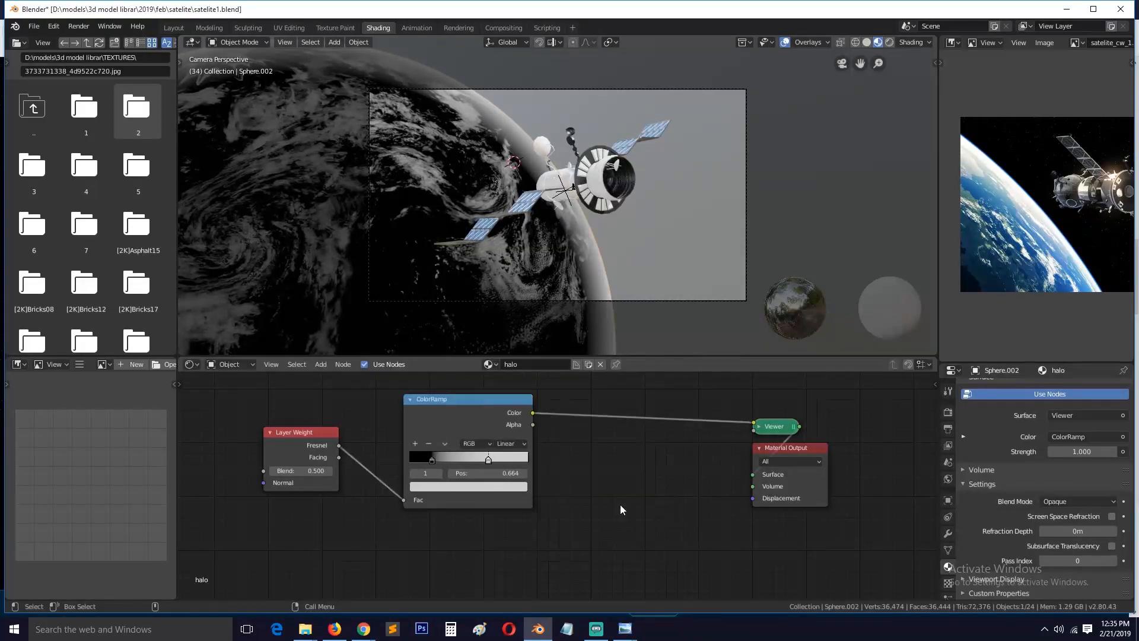
key(ctrl+s)
- Add a Mix Shader node and a Diffuse BSDF node to the halo material
key(shift+a)
mouse_move(565, 416)
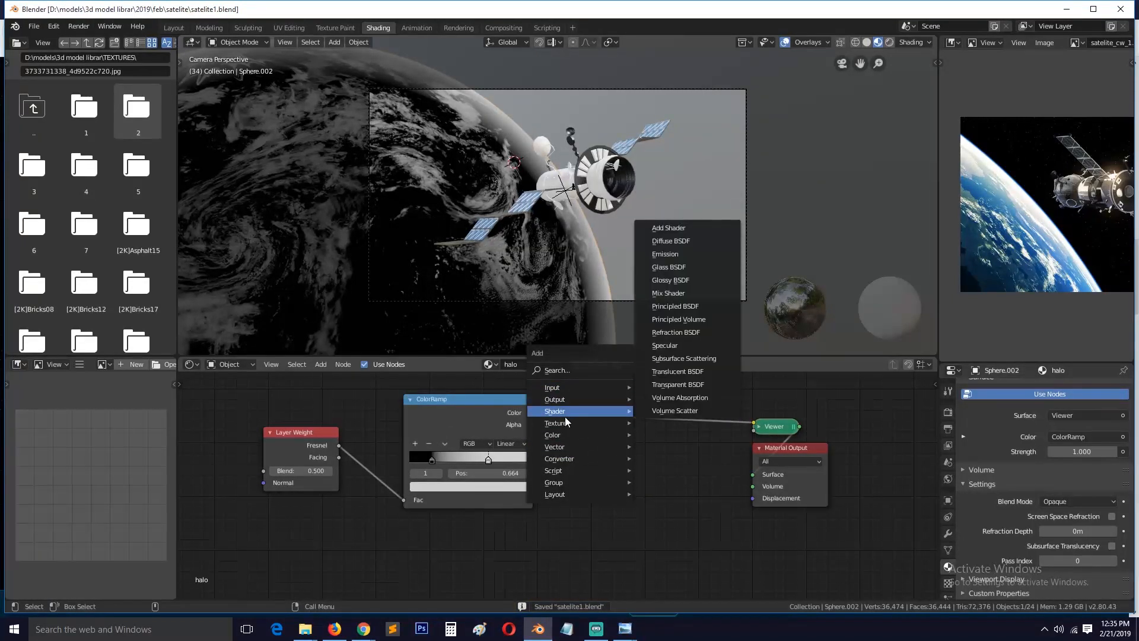
click(660, 302)
click(650, 500)
key(shift+a)
mouse_move(585, 513)
click(652, 340)
click(546, 548)
- Add an Emission node to the halo material, save the file and remove the Diffuse BSDF node
key(shift+a)
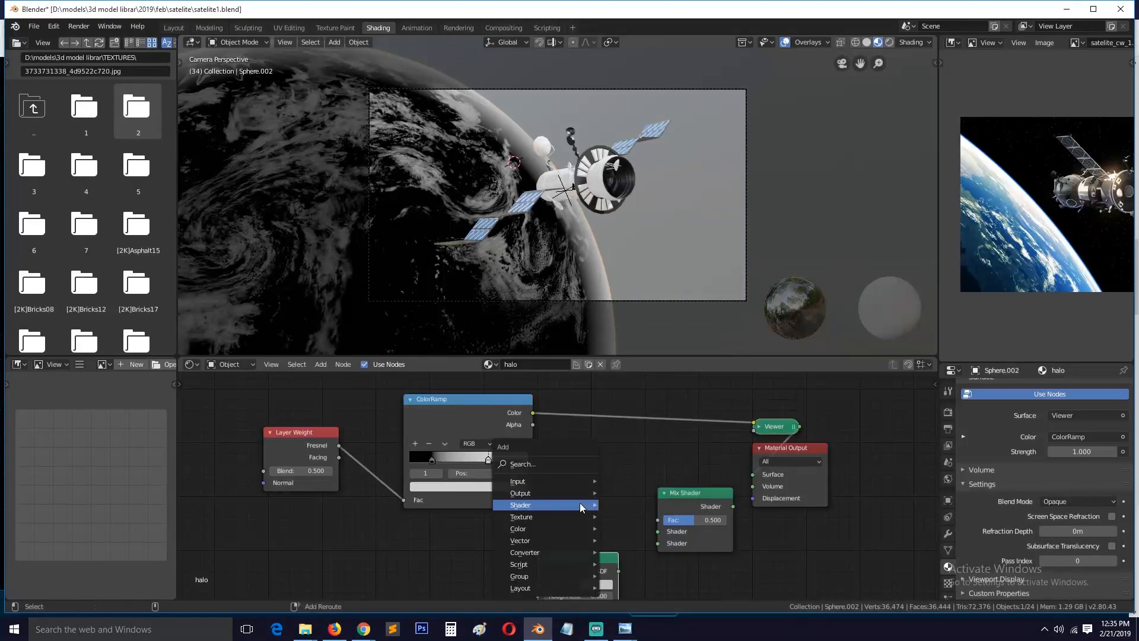
scroll(599, 522, down, 1)
key(ctrl+s)
key(shift+a)
click(675, 358)
click(555, 550)
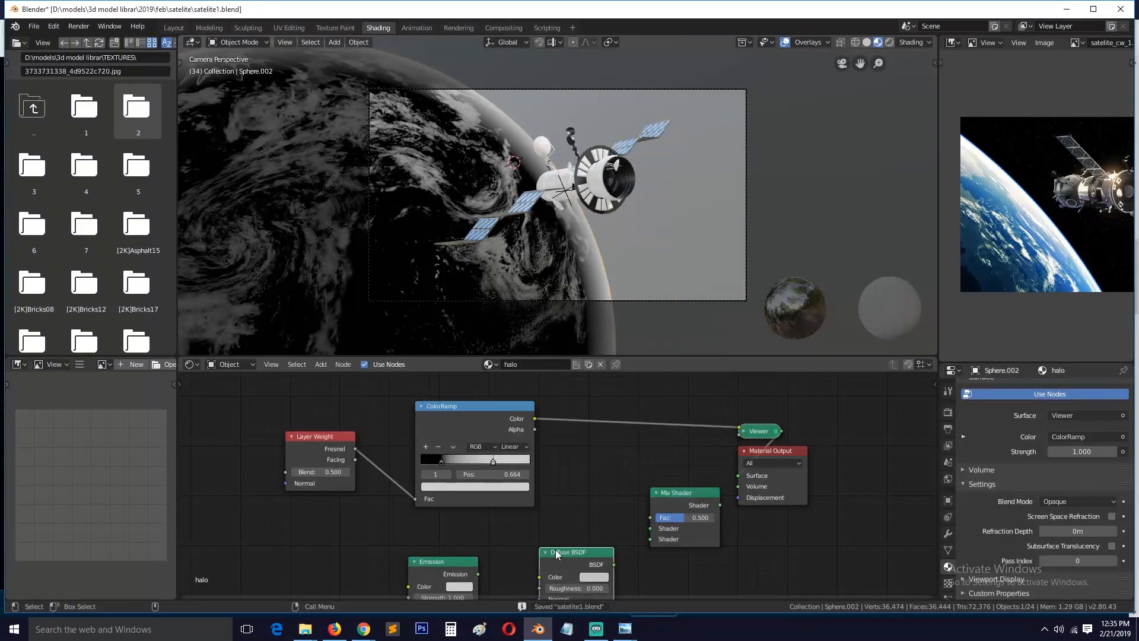
- Add a Transparent BSDF node beside the Mix Shader in the halo material
key(shift+a)
mouse_move(555, 529)
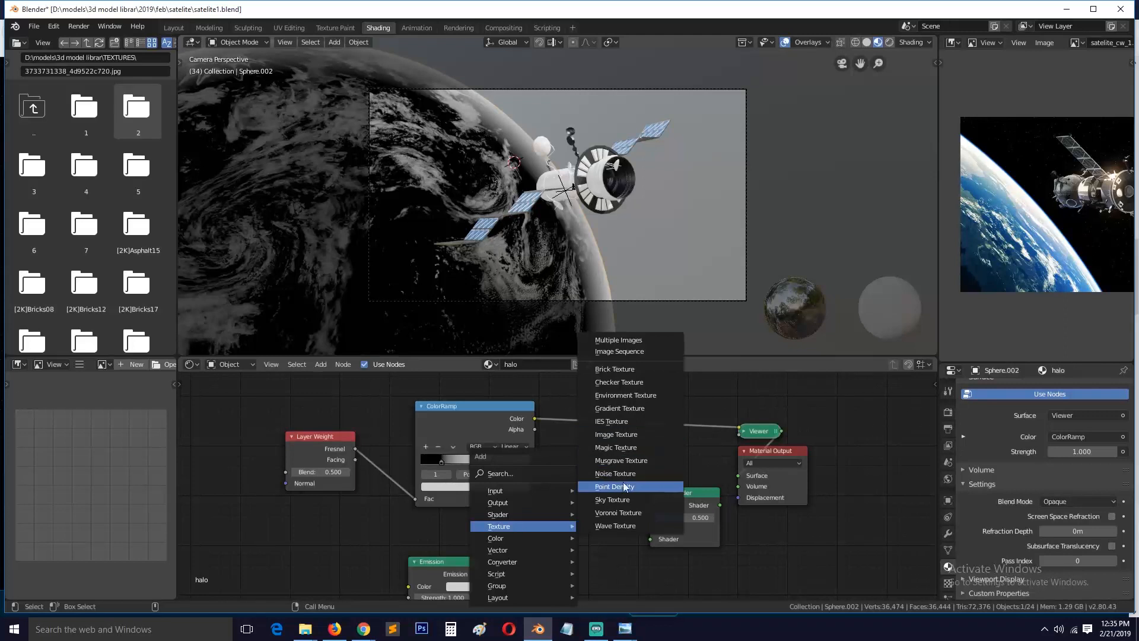
mouse_move(527, 517)
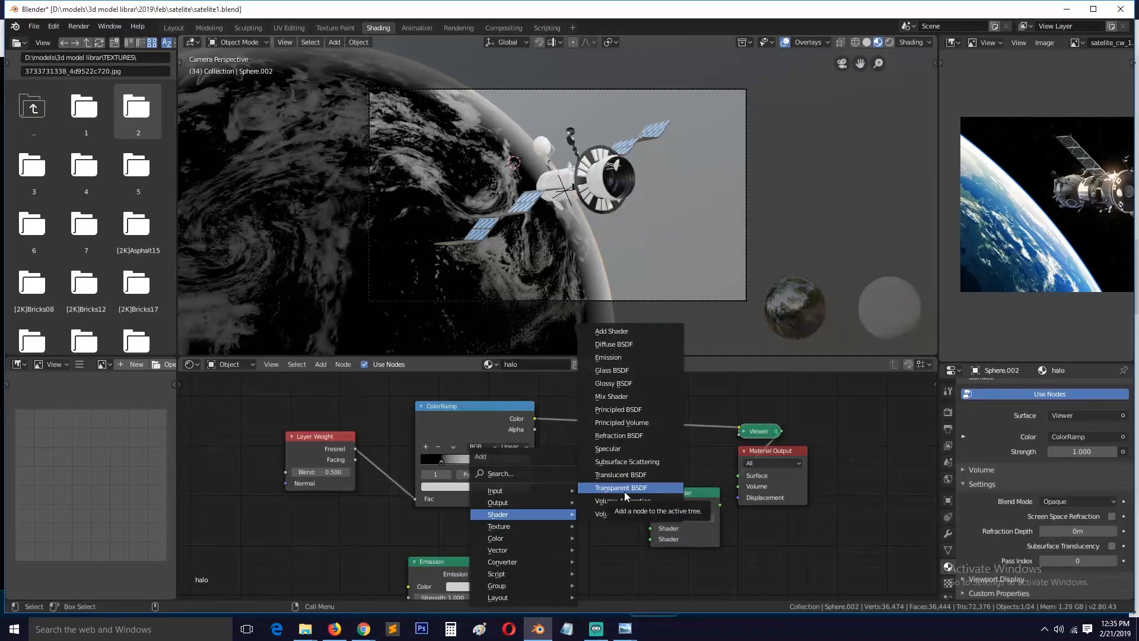
click(629, 490)
click(526, 504)
- Mix Transparent BSDF and Emission using the ColorRamp as the factor, and connect the Mix Shader to the Material Output
drag(559, 508, 651, 539)
click(544, 506)
drag(501, 395, 653, 517)
ctrl+shift+click(695, 498)
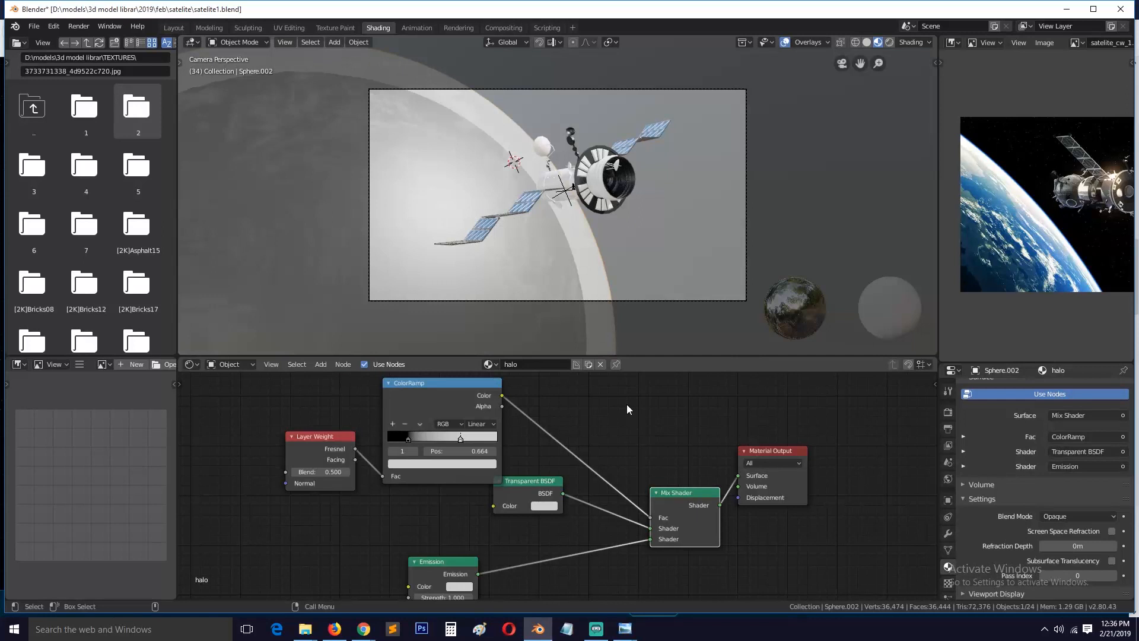
- Save the file and examine the clouds material's blend mode and transparency settings
click(576, 256)
click(574, 256)
key(ctrl+s)
middle_drag(554, 255, 501, 248)
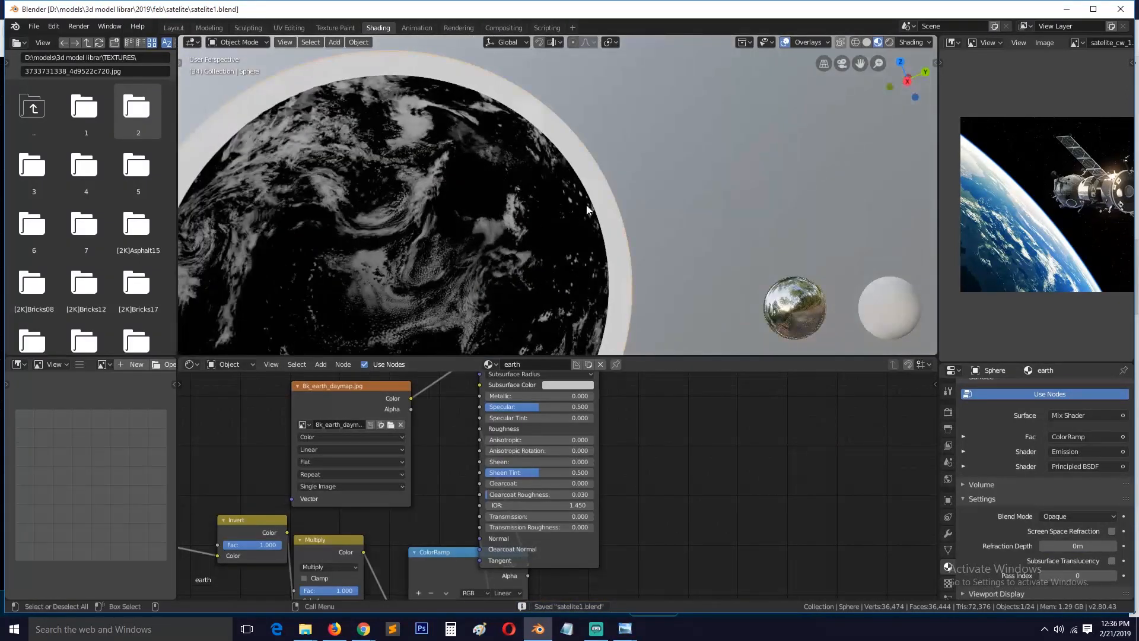
click(586, 223)
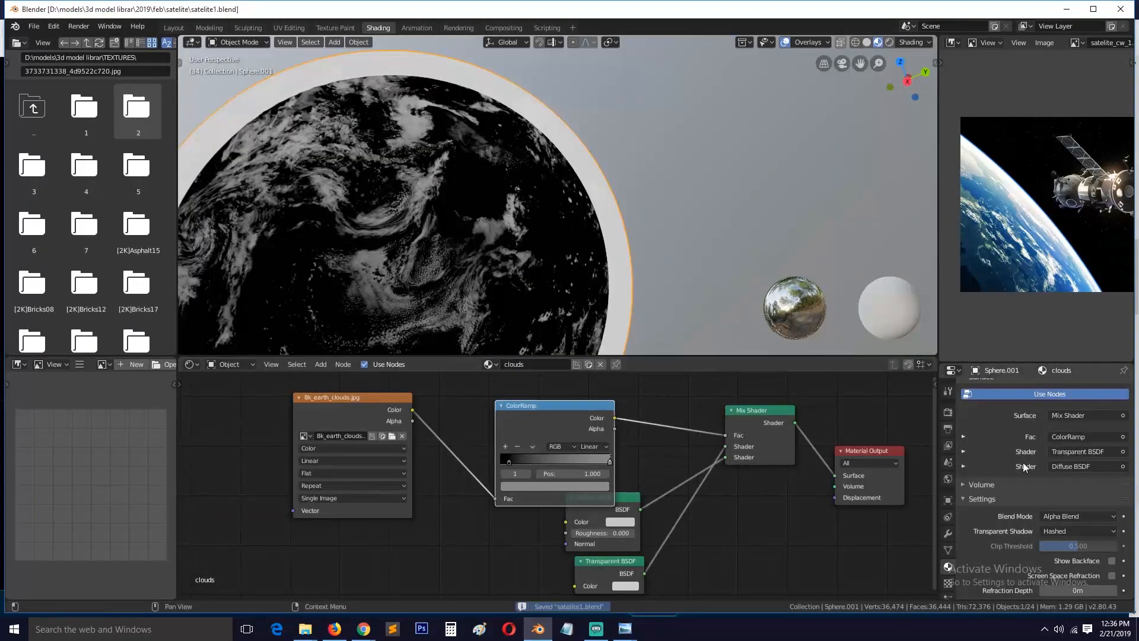
click(867, 42)
scroll(1041, 490, down, 3)
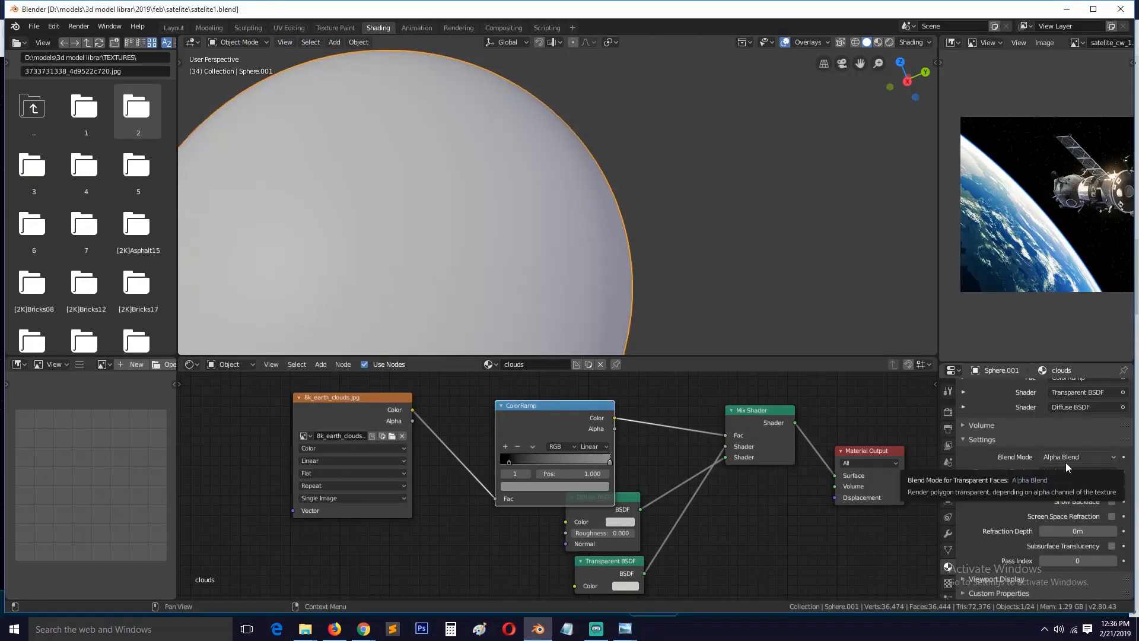
scroll(1038, 493, up, 8)
- Set the halo sphere's material blend mode to Alpha Blend and check it in material preview through the camera
click(878, 42)
click(597, 179)
click(597, 179)
click(597, 179)
scroll(1015, 525, down, 4)
key(ctrl+s)
click(1071, 501)
click(1069, 425)
key(KP_0)
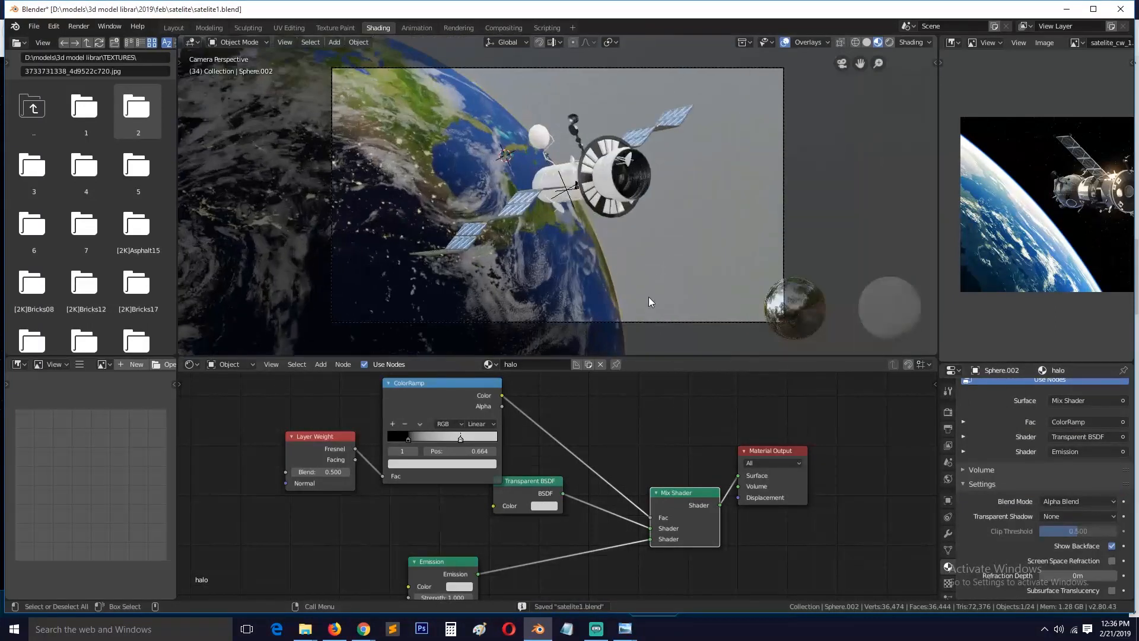
- Try the Alpha Hashed and Additive blend modes on the halo material and return it to Alpha Blend
click(1092, 501)
click(1076, 488)
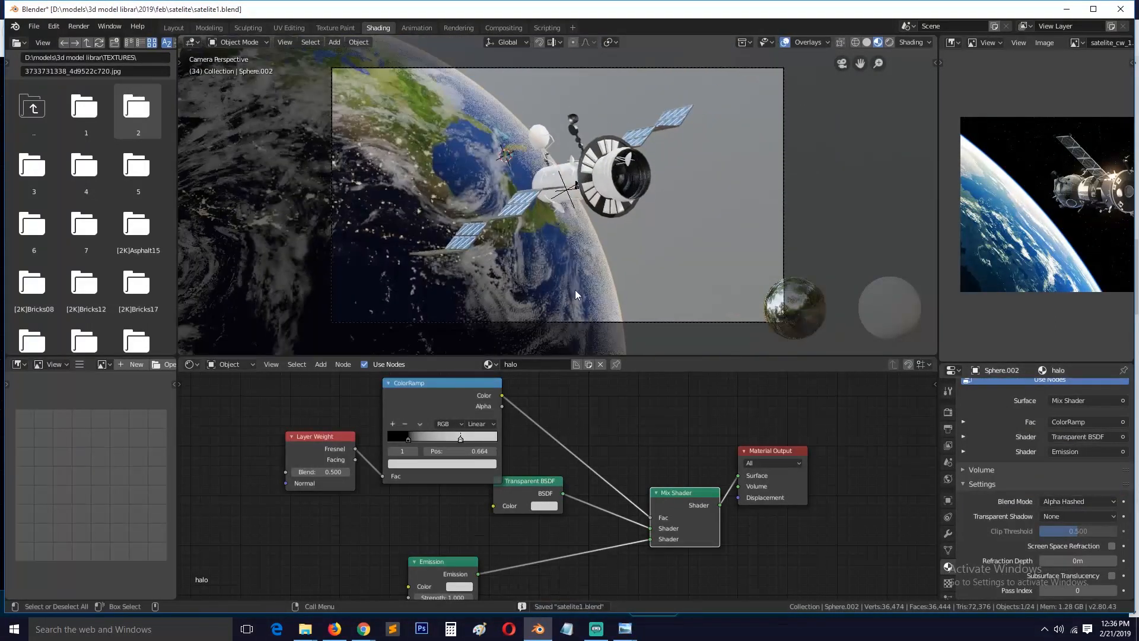
click(1052, 502)
click(1063, 479)
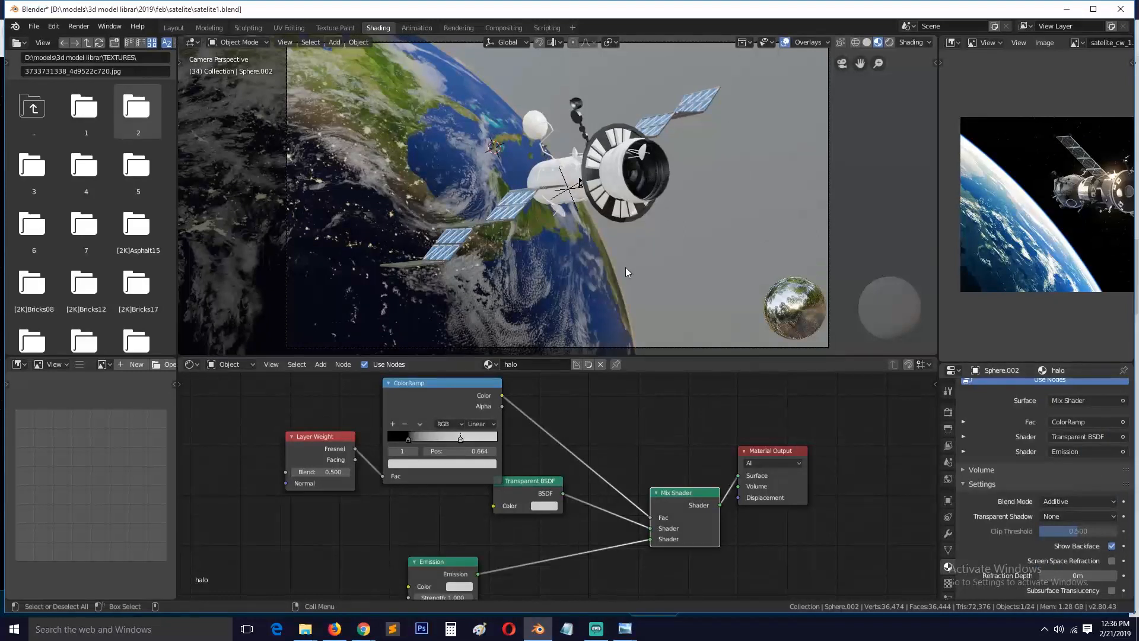
click(1073, 503)
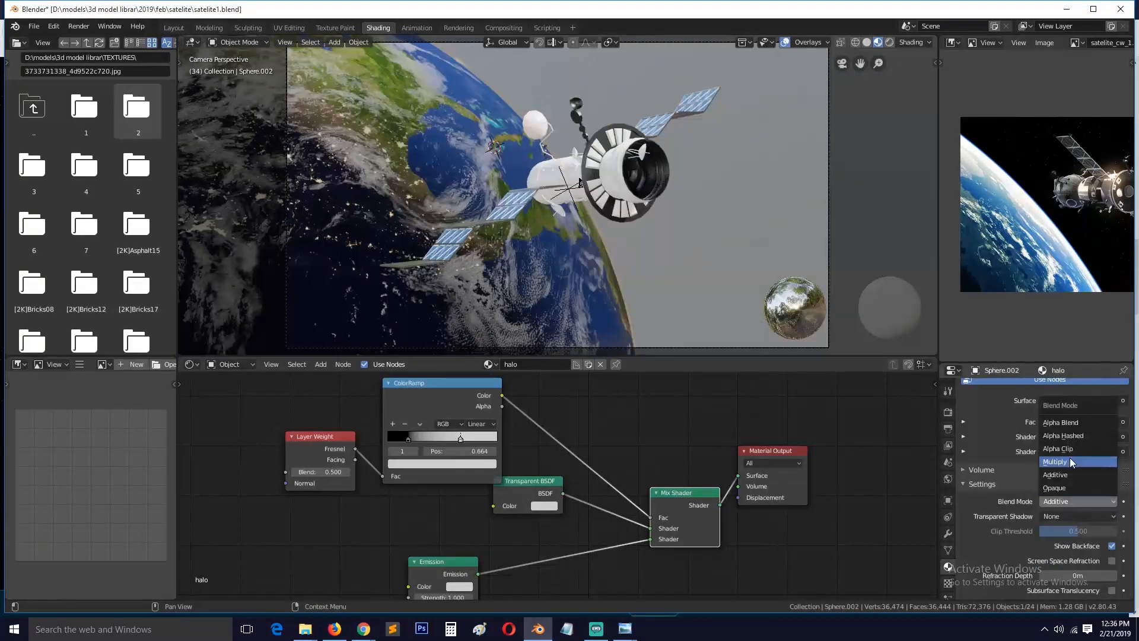
click(1073, 436)
click(1076, 501)
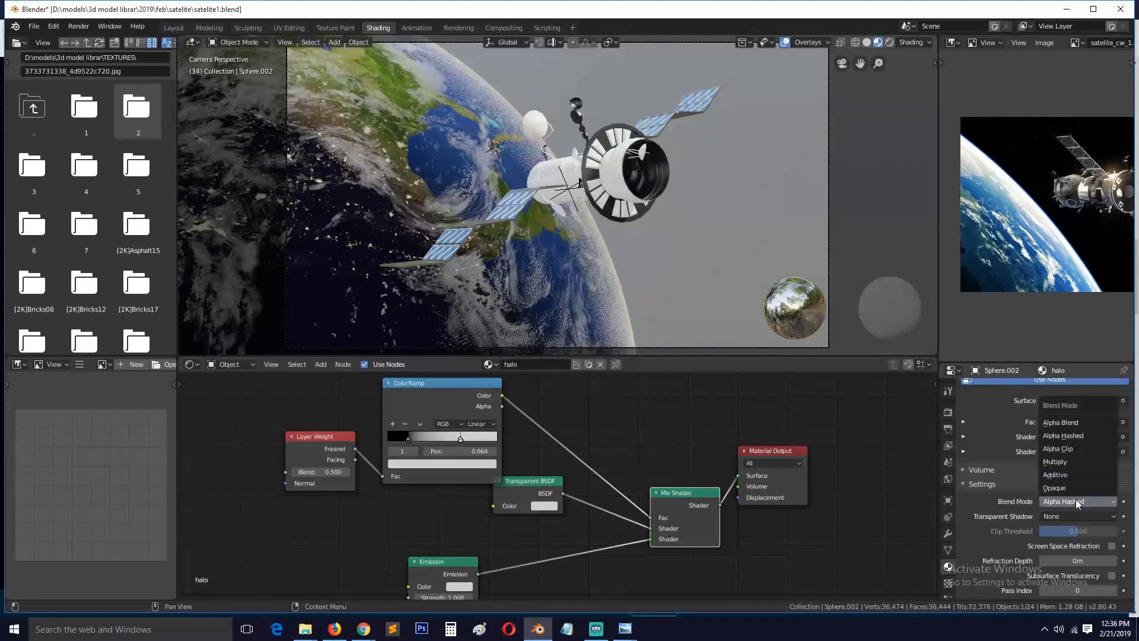
click(1065, 422)
- Move the halo ColorRamp's black stop to 0.145 and scale the halo sphere up by about 1.006
drag(404, 438, 402, 437)
key(s)
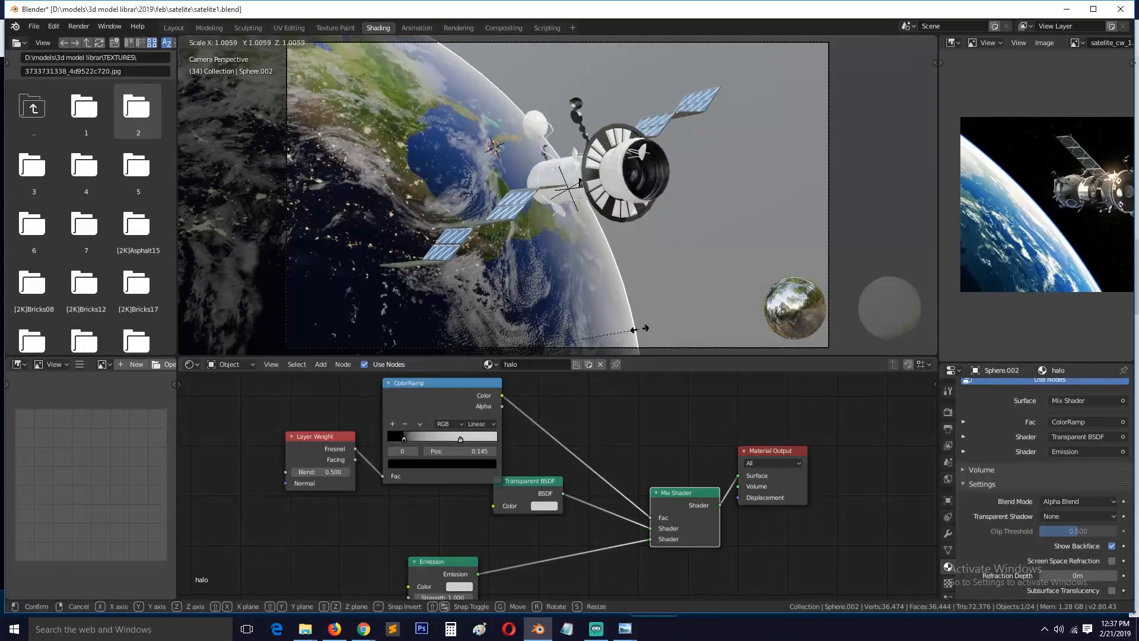
click(639, 332)
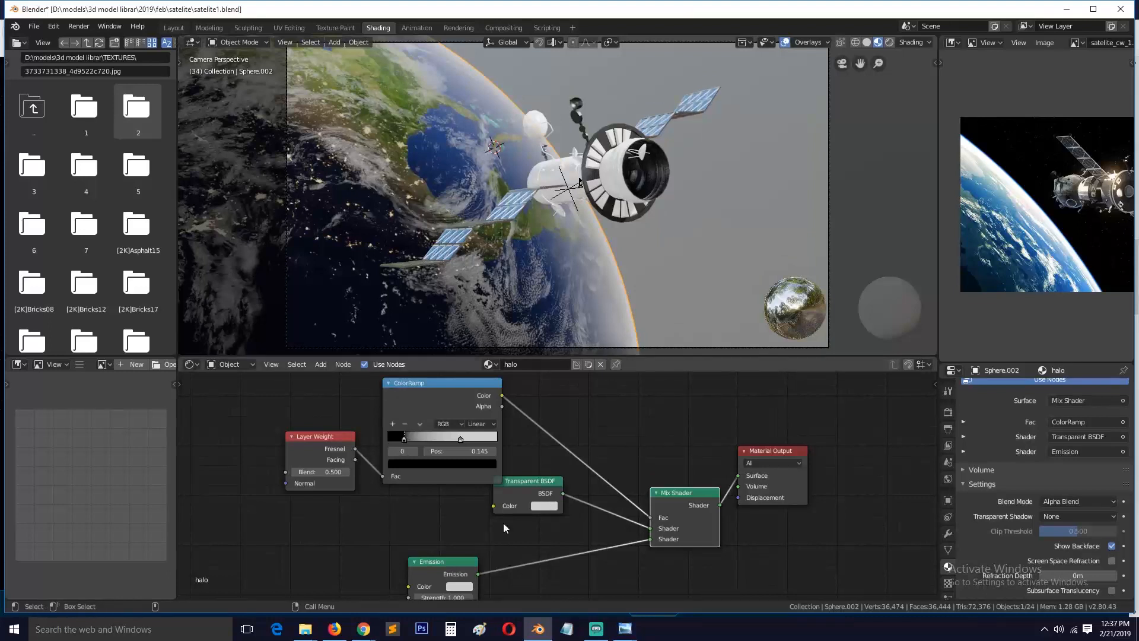
- Move the Emission node closer to the Mix Shader, check the halo in the camera view and save the file
drag(446, 561, 511, 542)
click(524, 565)
scroll(612, 275, down, 4)
click(611, 276)
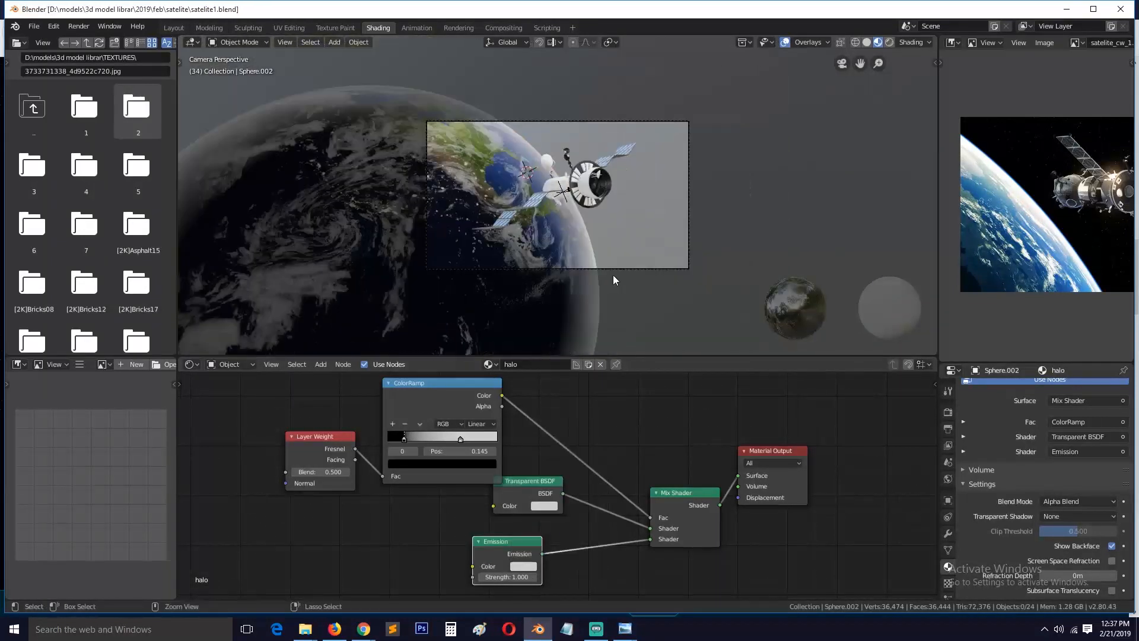
scroll(613, 279, up, 3)
key(ctrl+s)
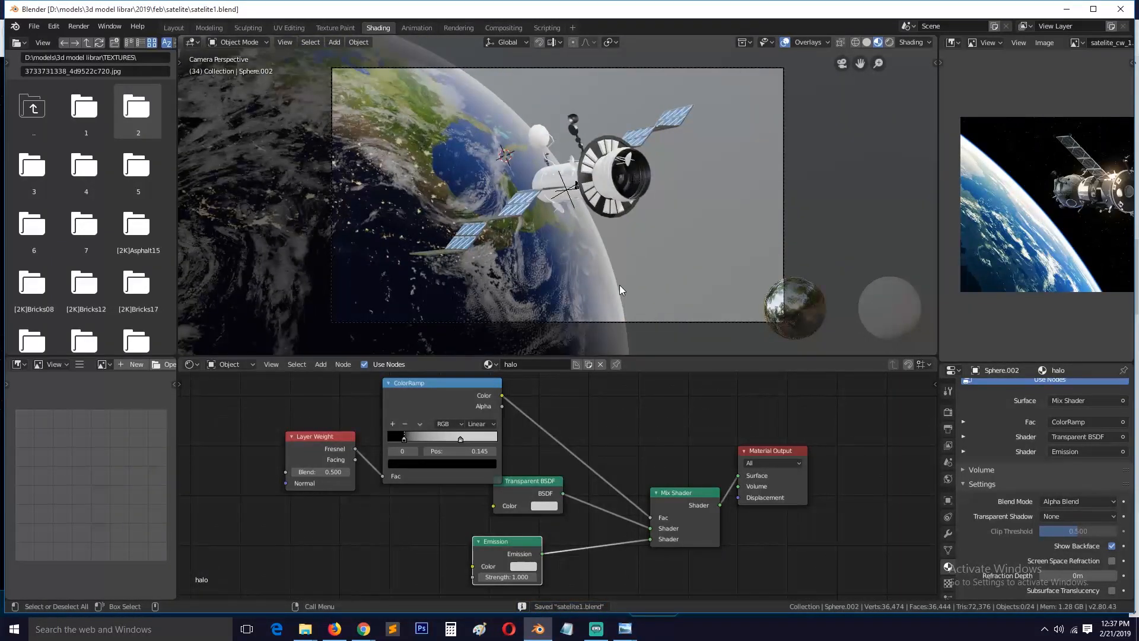
- Set the halo's Emission color to pale blue (R 0.721, G 0.785, B 1.000) and its strength to 2
click(617, 285)
click(524, 566)
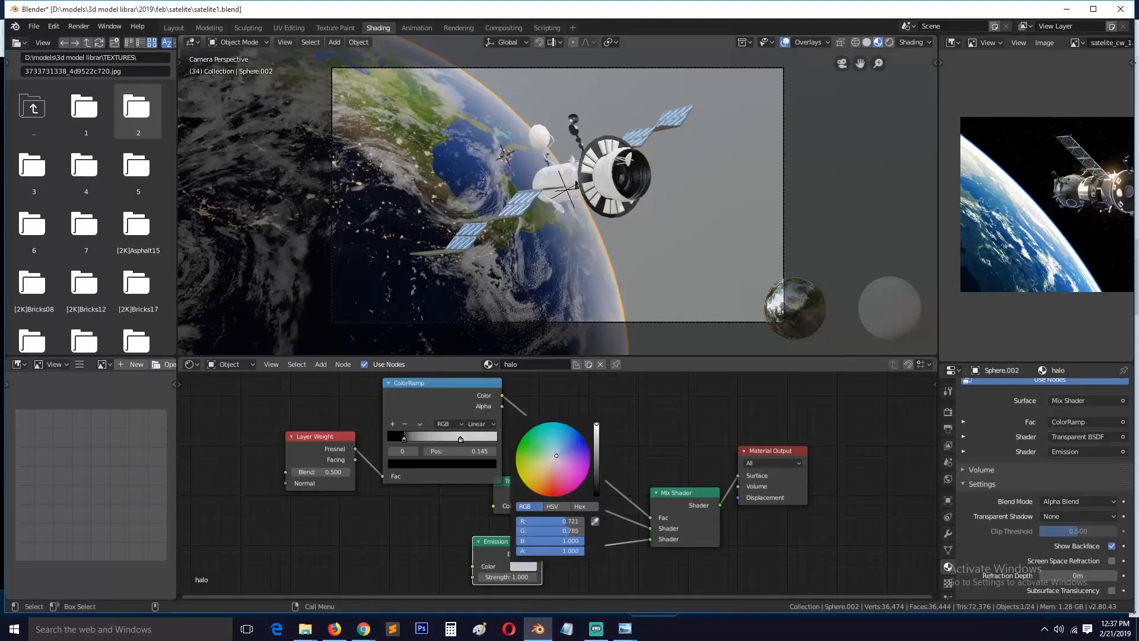
drag(534, 577, 600, 581)
- Set the halo ColorRamp's black stop to 0.141, white stop to 0.800 and interpolation to Ease, and save the file
drag(404, 439, 498, 439)
drag(414, 439, 409, 437)
key(ctrl+s)
middle_drag(544, 511, 582, 543)
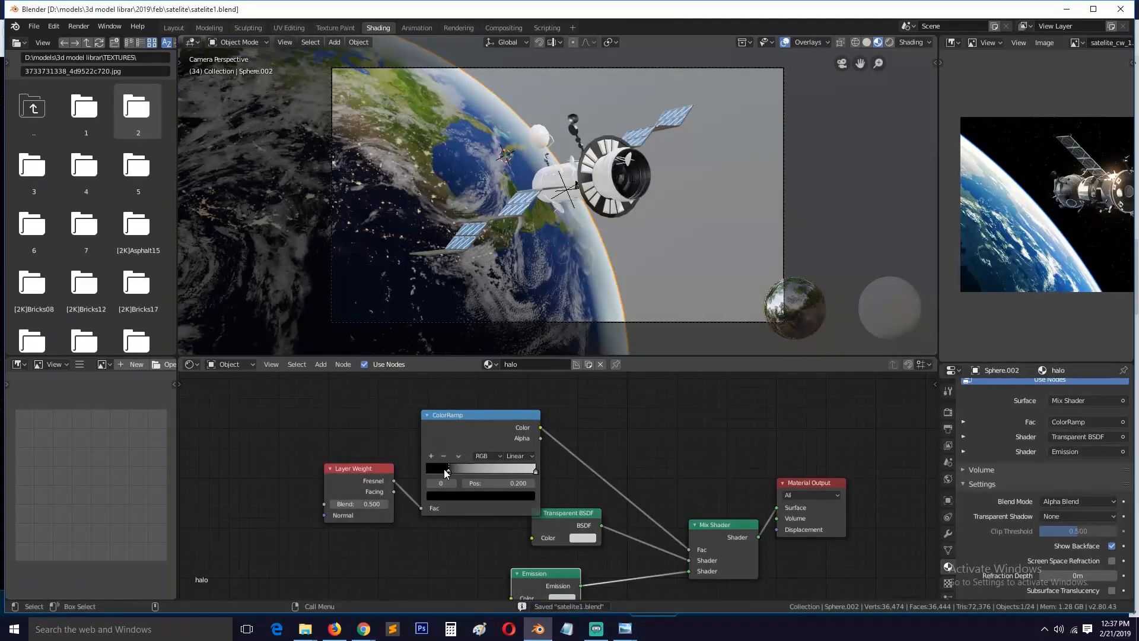
drag(443, 473, 440, 470)
drag(533, 471, 497, 472)
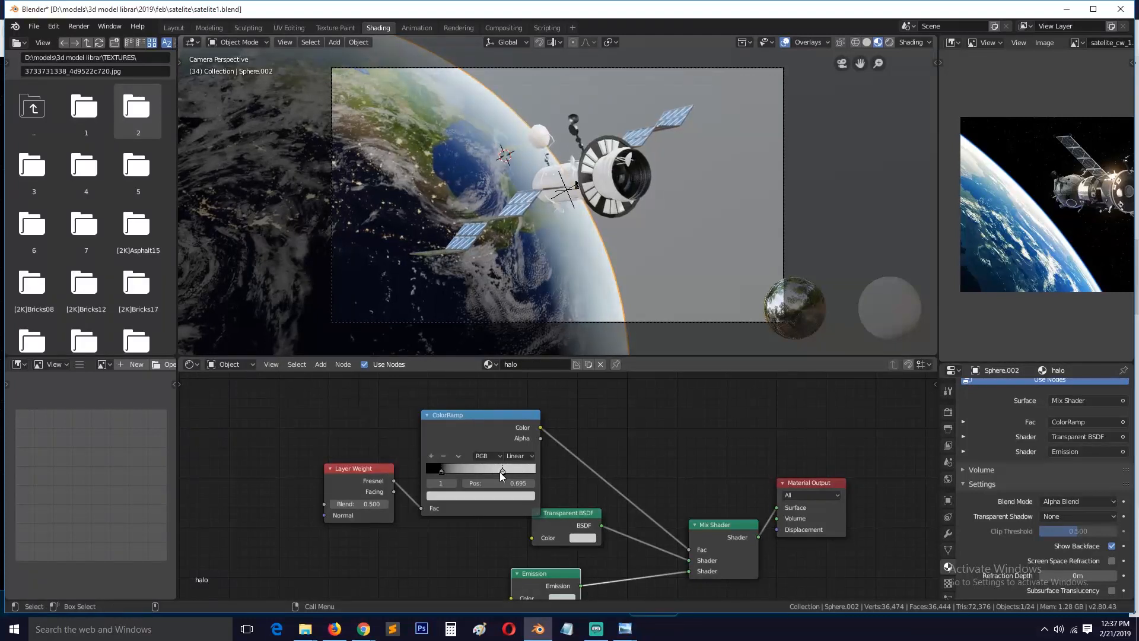
click(450, 469)
click(519, 455)
click(524, 443)
key(ctrl+s)
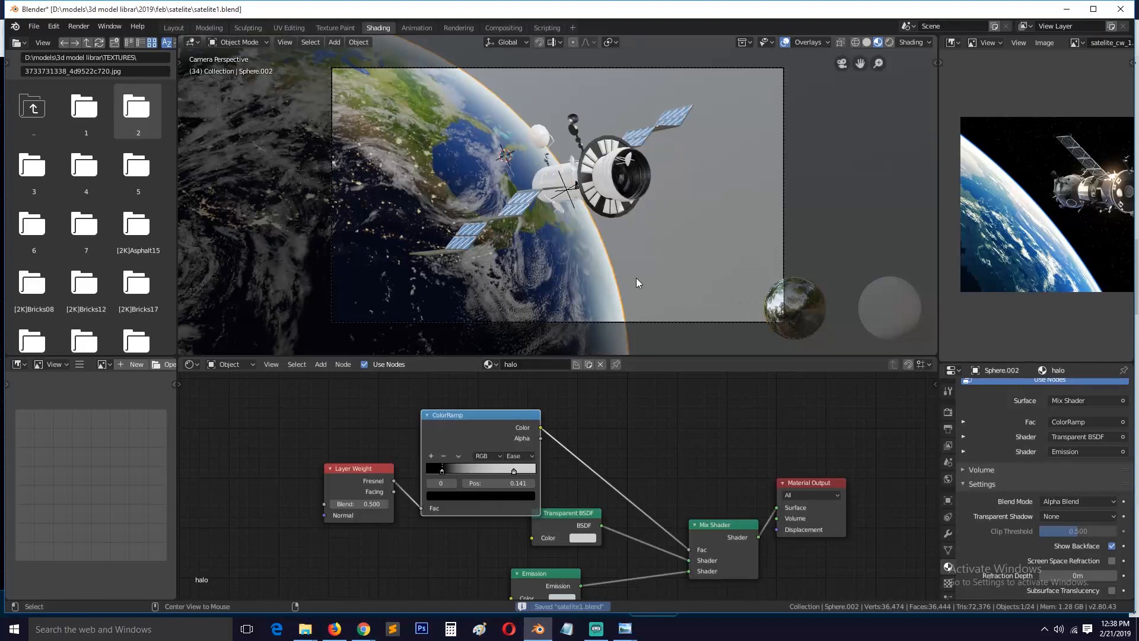
- Move the Transparent BSDF node clear of the ColorRamp and slightly adjust the Emission color
scroll(636, 278, down, 1)
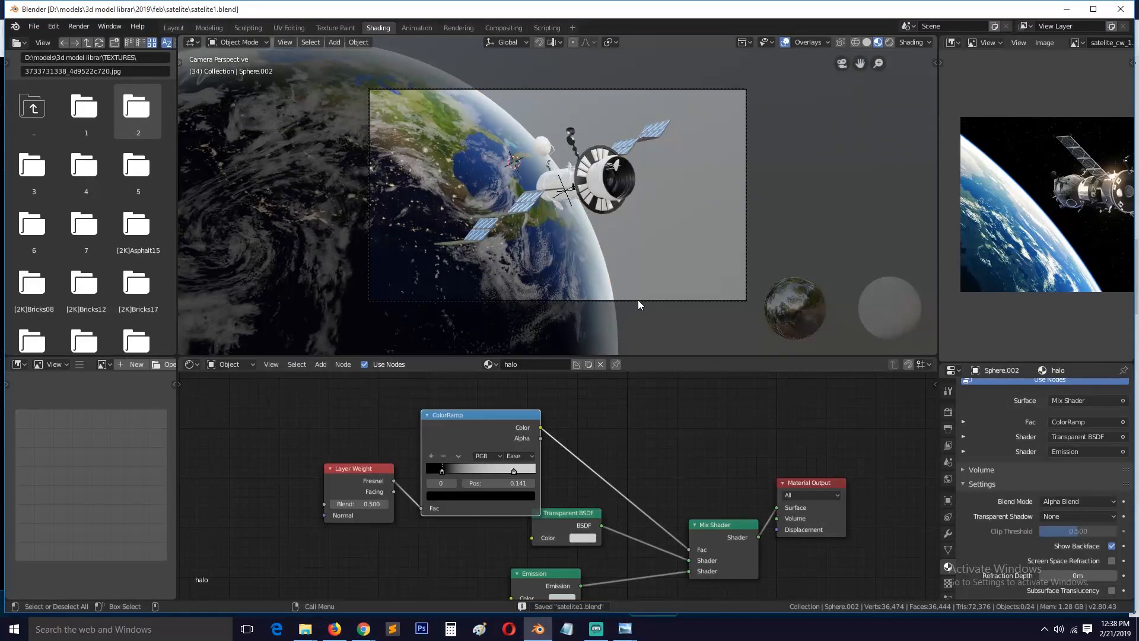
scroll(533, 427, up, 2)
click(501, 466)
drag(573, 534, 605, 533)
click(622, 557)
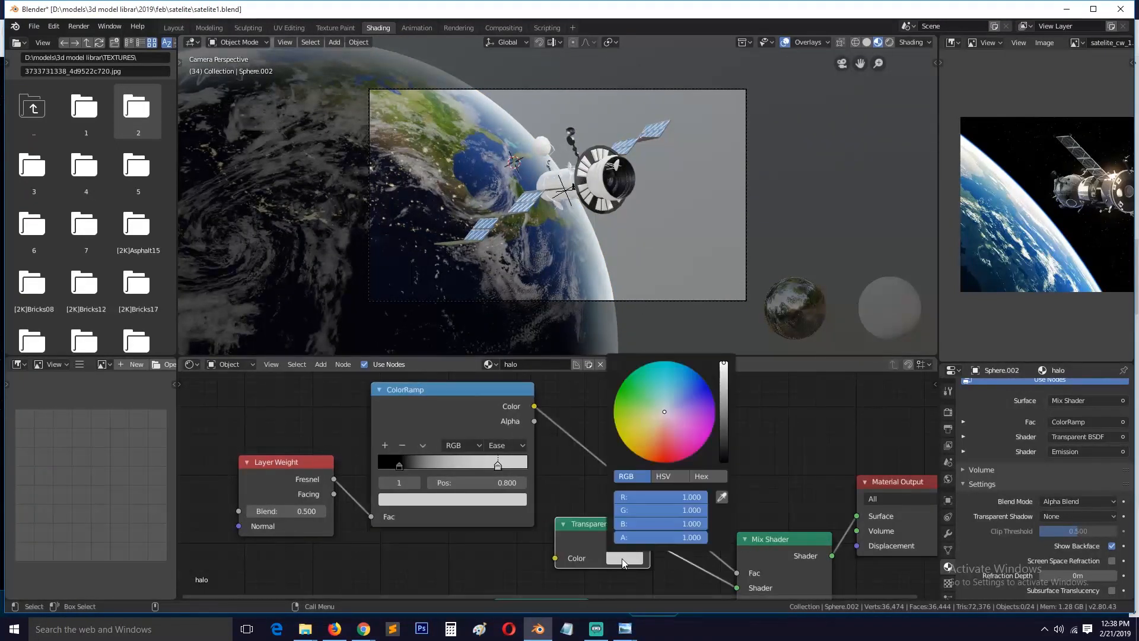
middle_drag(745, 447, 788, 382)
click(606, 578)
drag(648, 423, 647, 420)
middle_drag(493, 478, 587, 478)
- Duplicate the ColorRamp node and connect the copy's Color output to the Emission color
click(581, 453)
key(ctrl+c)
key(ctrl+v)
middle_drag(487, 504, 513, 467)
drag(480, 464, 669, 533)
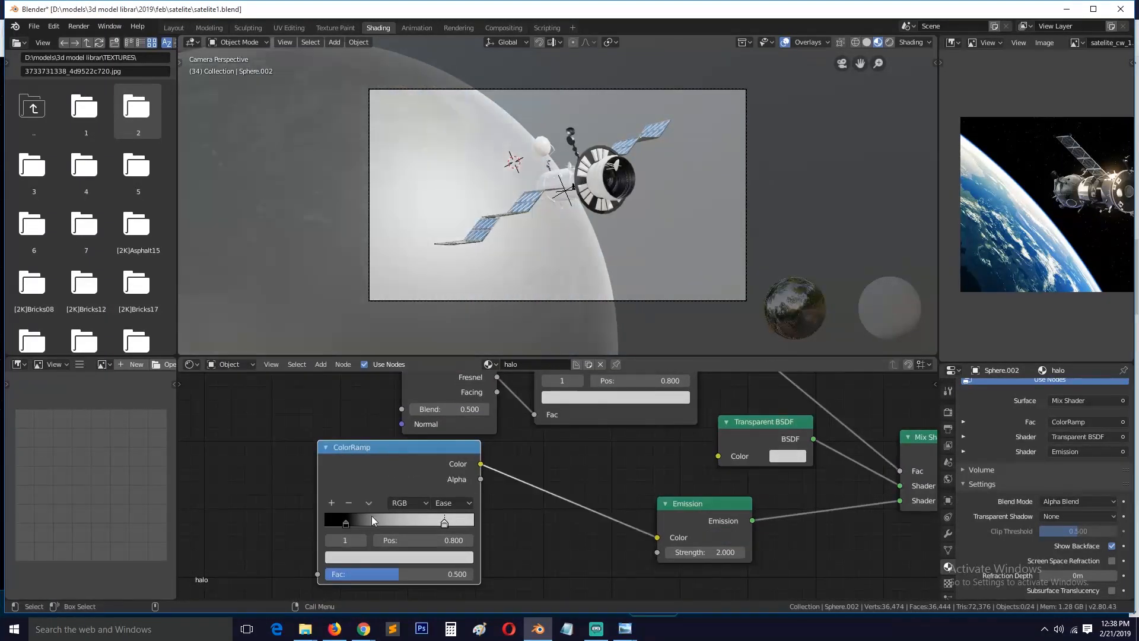
- Color the copied ramp's first stop blue (R 0, G 0.087, B 1), place its light stop at 0.182 and save the file
click(351, 560)
drag(443, 422, 442, 360)
drag(408, 394, 406, 395)
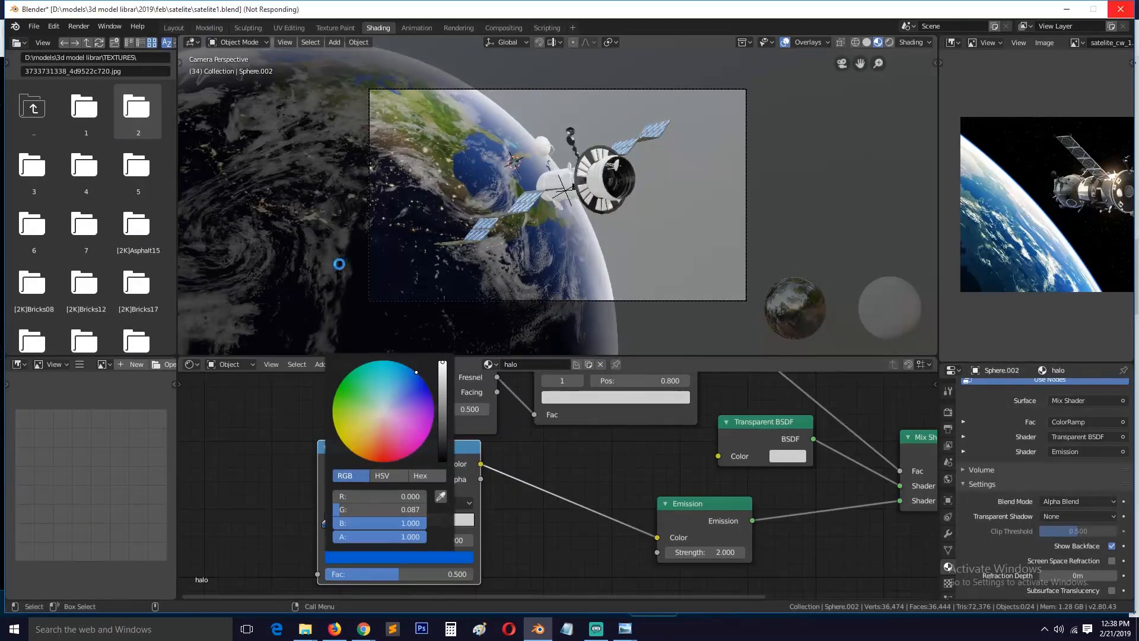
click(536, 237)
scroll(552, 272, up, 1)
key(ctrl+s)
click(535, 261)
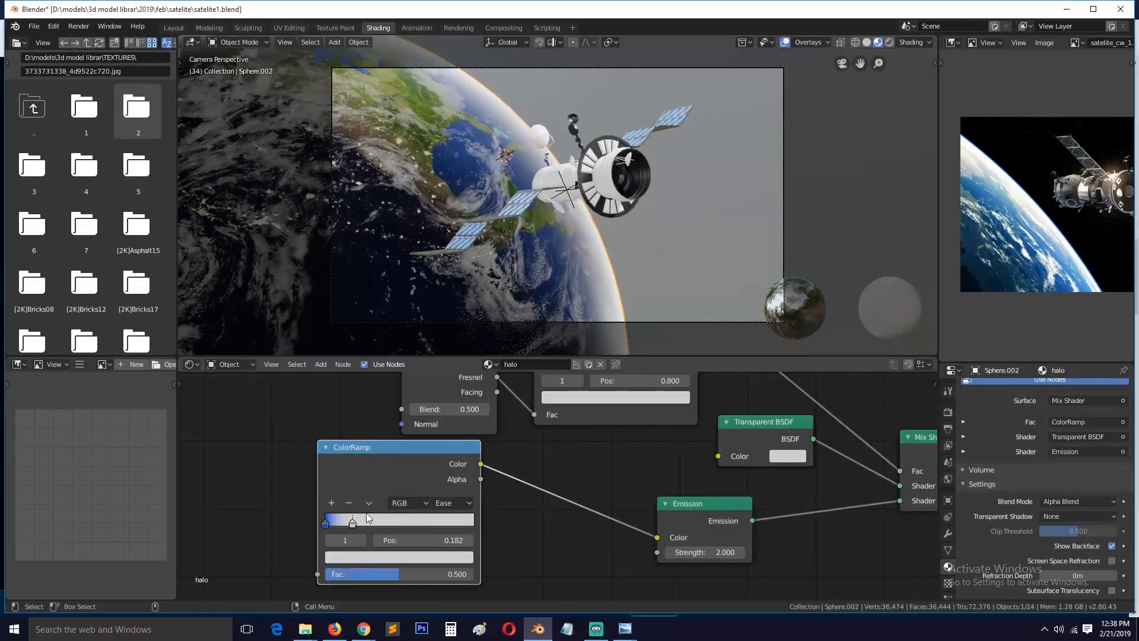
click(682, 205)
key(ctrl+s)
- Assign the existing rubber material to the satellite's rounded rear section
scroll(694, 205, up, 7)
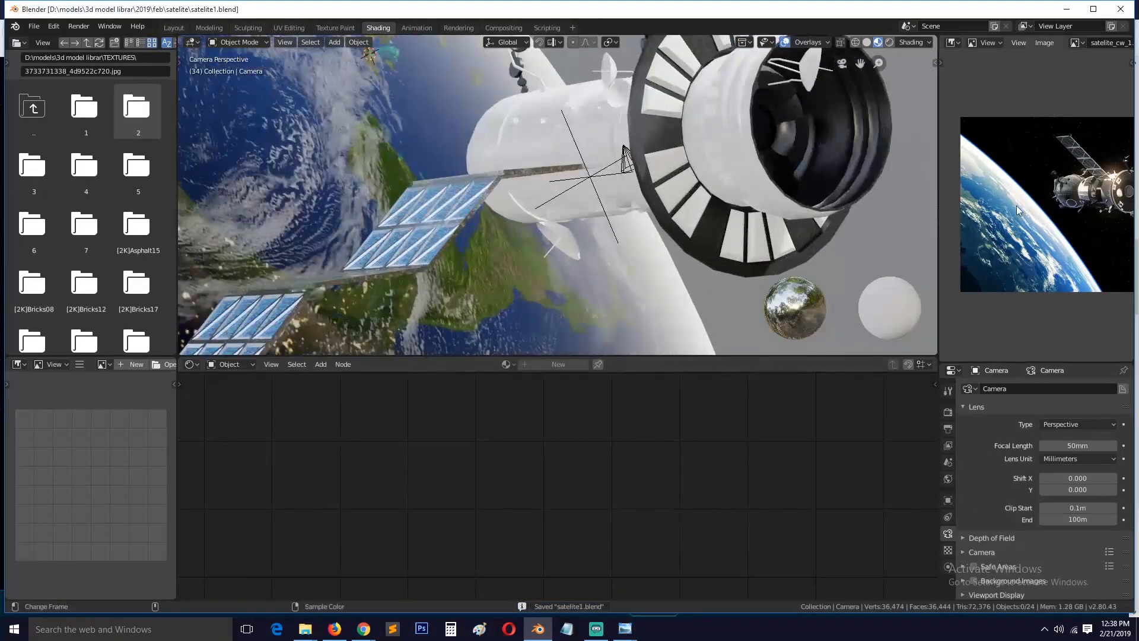
scroll(1016, 207, up, 5)
click(497, 138)
click(509, 364)
click(522, 450)
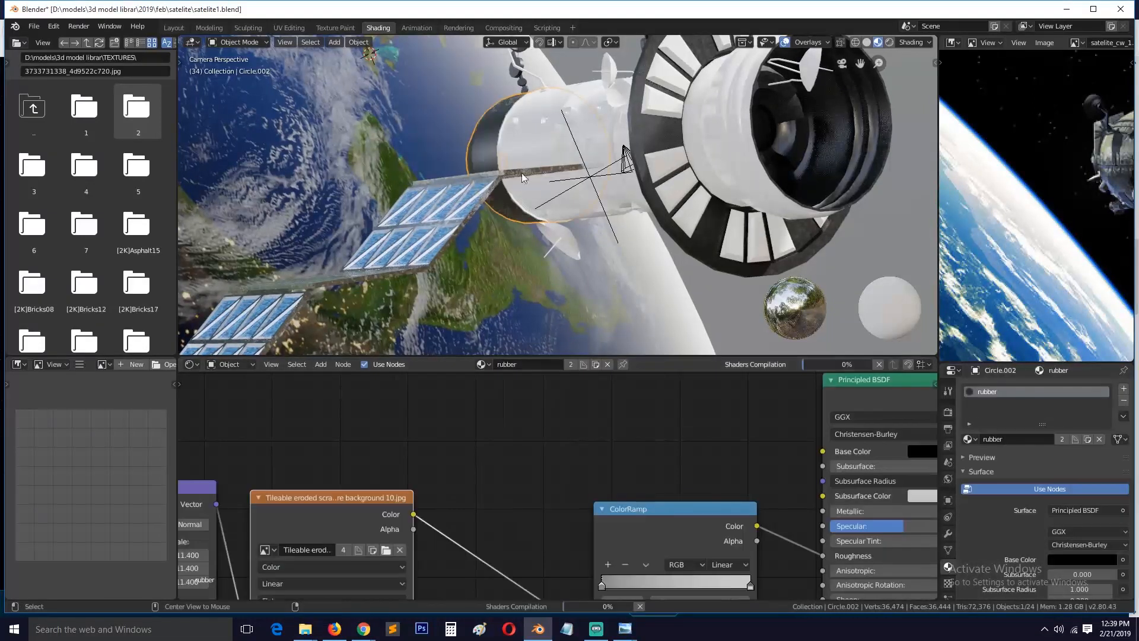
- Try unwrapping the satellite's rear section without adding a seam
key(Tab)
key(u)
click(491, 143)
key(Tab)
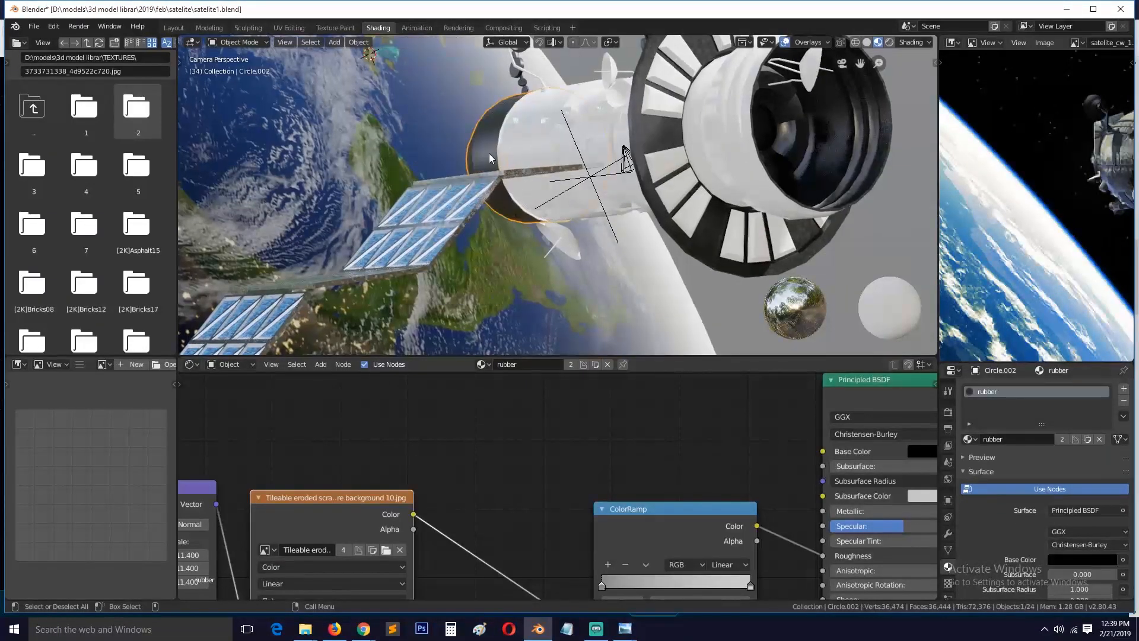
- Isolate the rear section, mark a lengthwise edge loop as a seam, and unwrap the whole mesh
key(KP_Divide)
middle_drag(489, 154, 556, 198)
key(Tab)
key(2)
alt+click(538, 180)
key(ctrl+e)
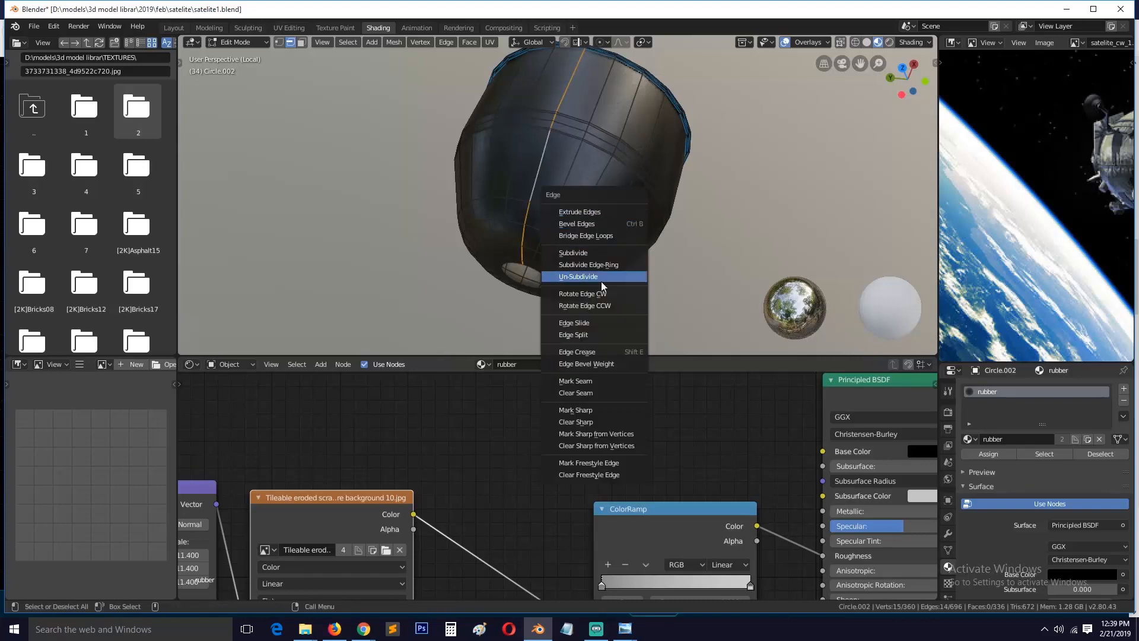
key(a)
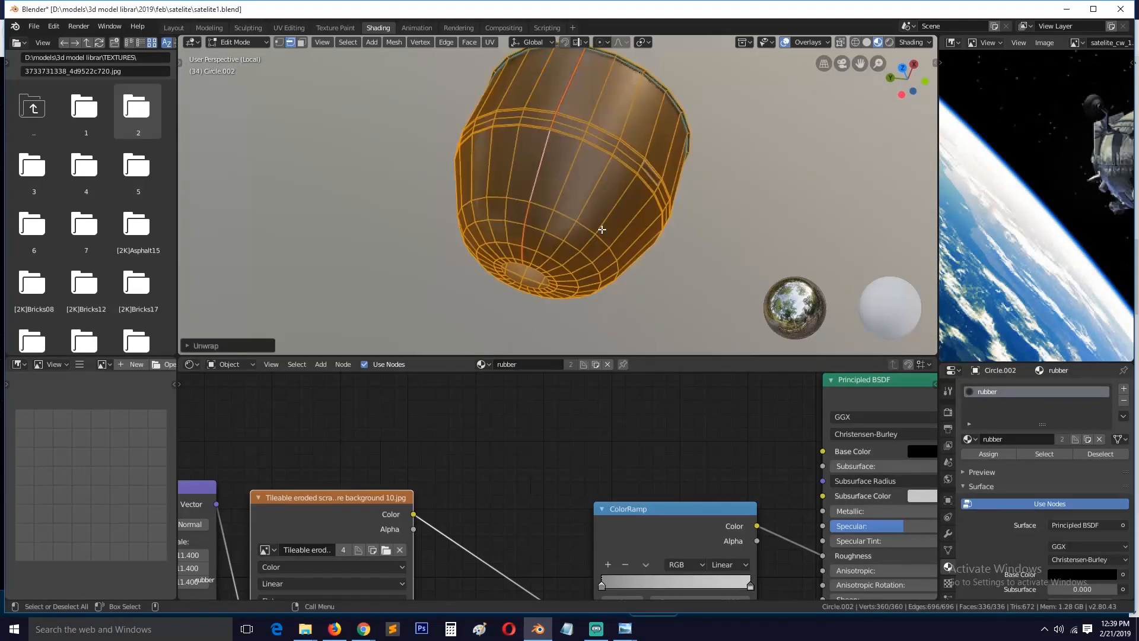
key(Tab)
key(KP_Divide)
- Mark a lengthwise seam on the white cylinder beside the rear section, unwrap it and save the file
click(619, 197)
scroll(1095, 257, down, 2)
middle_drag(1095, 256, 1007, 258)
scroll(1007, 258, up, 2)
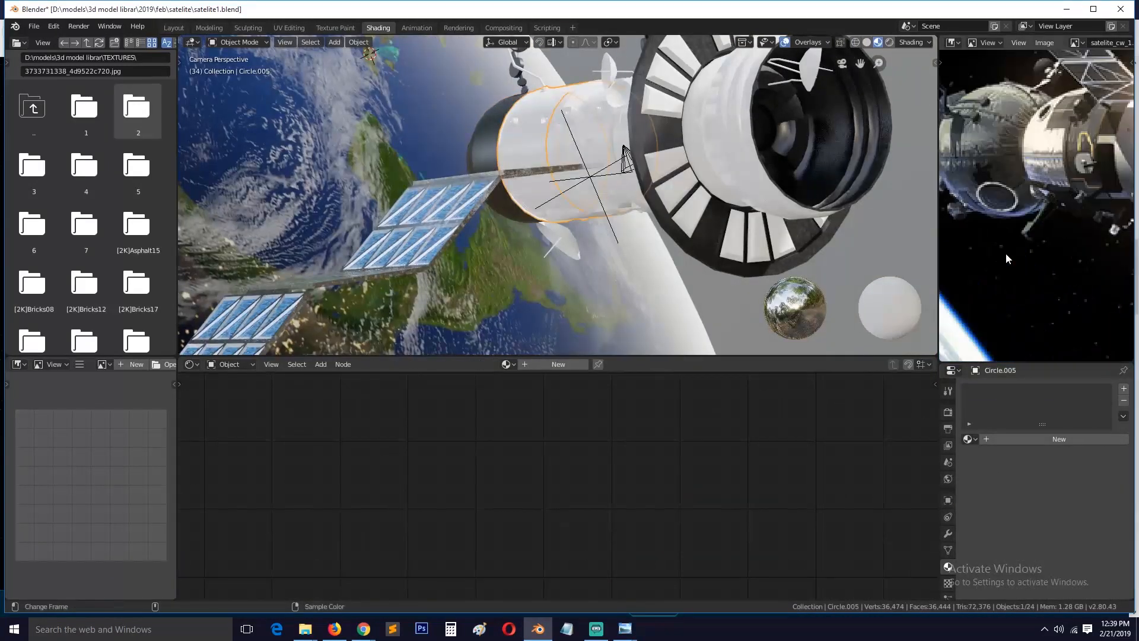
key(Tab)
alt+click(531, 154)
key(ctrl+e)
click(532, 156)
key(a)
key(u)
click(515, 171)
key(Tab)
key(ctrl+s)
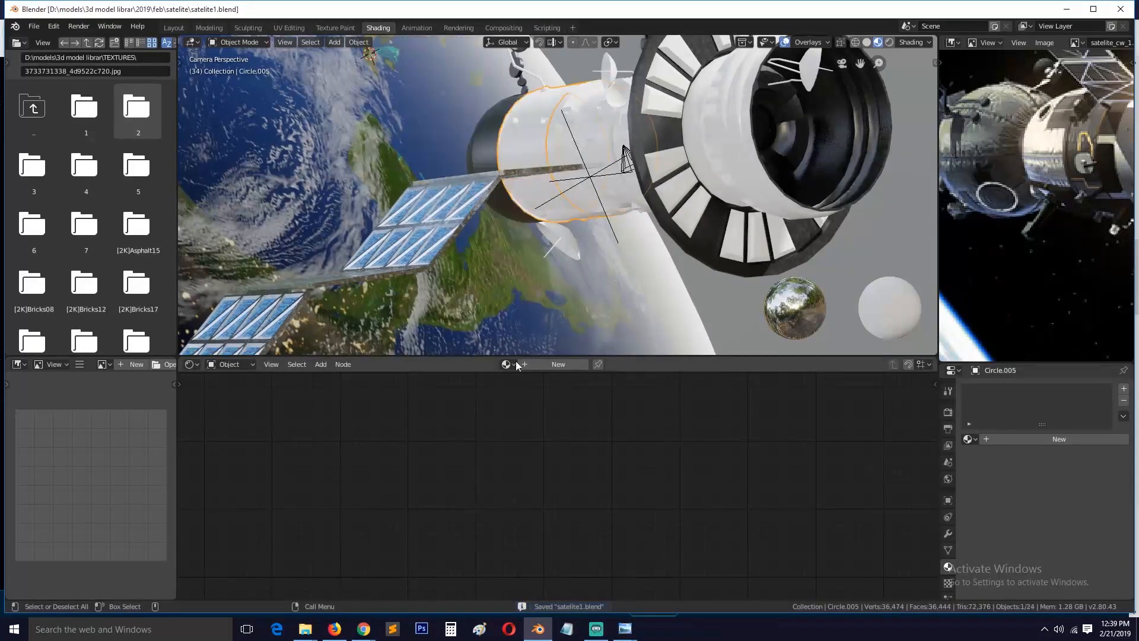
- Assign the existing frames material to the cylinder beside the rear section, after trying solar panels
click(506, 364)
click(540, 460)
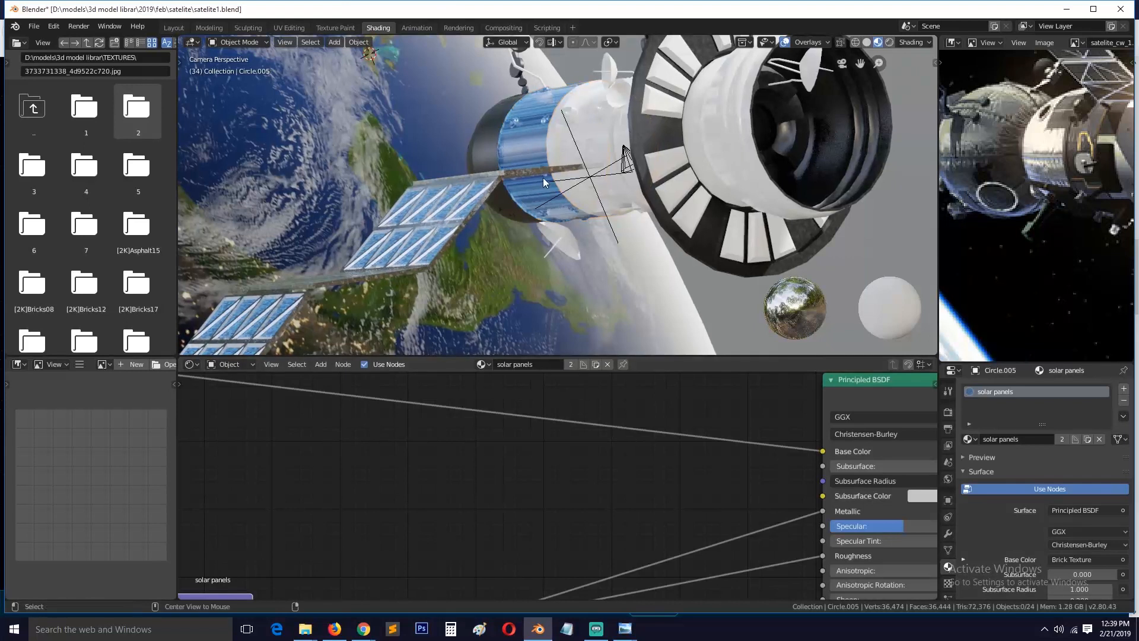
click(481, 364)
click(522, 405)
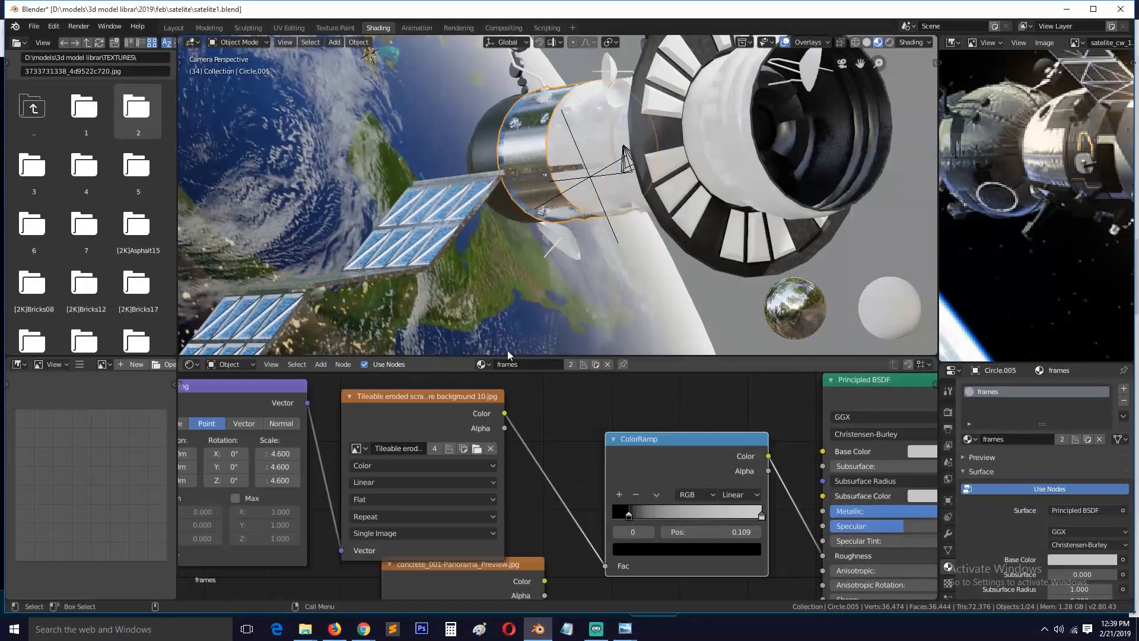
- Unwrap the whole body section behind the large ring and assign the existing plastic material to it
click(573, 159)
click(508, 364)
key(Tab)
key(a)
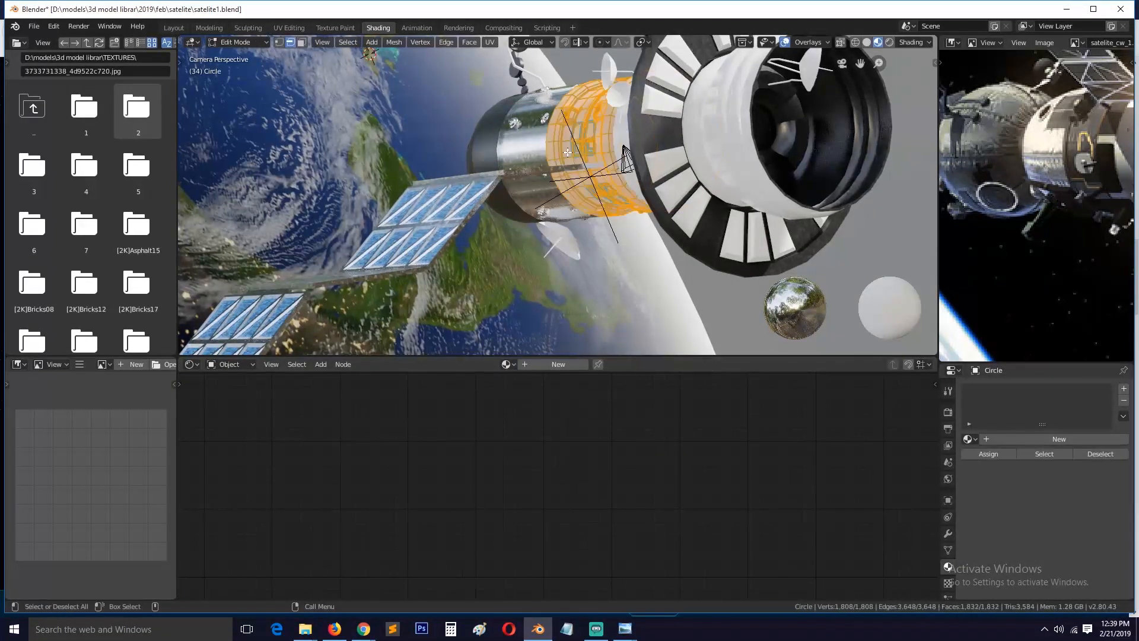
key(u)
click(566, 183)
click(598, 256)
key(Tab)
click(506, 364)
click(529, 439)
- Enable Ambient Occlusion for the Eevee render and set its distance to 1.62 m
click(948, 412)
click(973, 468)
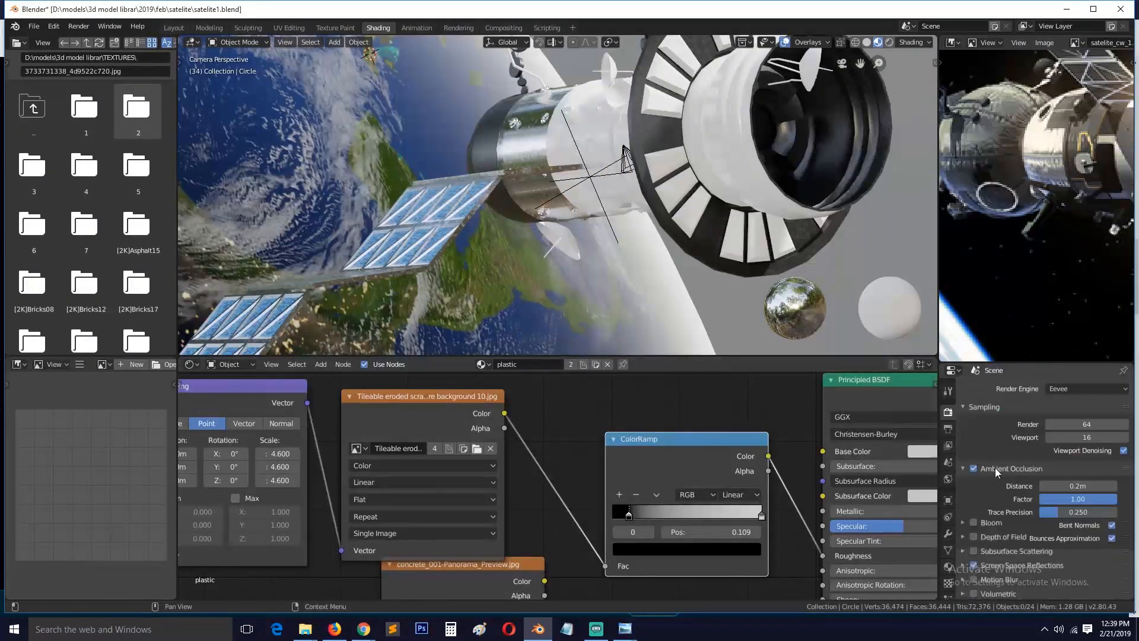
drag(1078, 485, 1079, 486)
scroll(654, 198, down, 5)
scroll(653, 197, up, 4)
- Set the Metallic value of the plastic material's Principled BSDF to 1
click(652, 161)
middle_drag(716, 469, 739, 503)
scroll(655, 500, down, 2)
scroll(739, 503, up, 2)
click(798, 442)
click(826, 501)
text(1)
key(Return)
scroll(568, 204, up, 8)
click(567, 223)
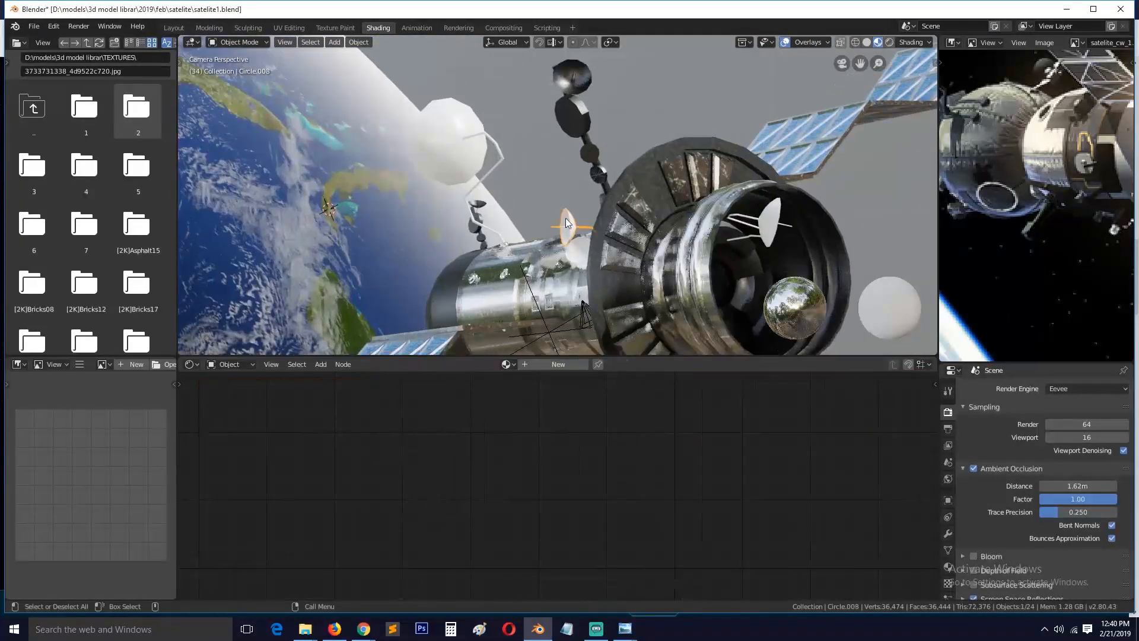
click(595, 233)
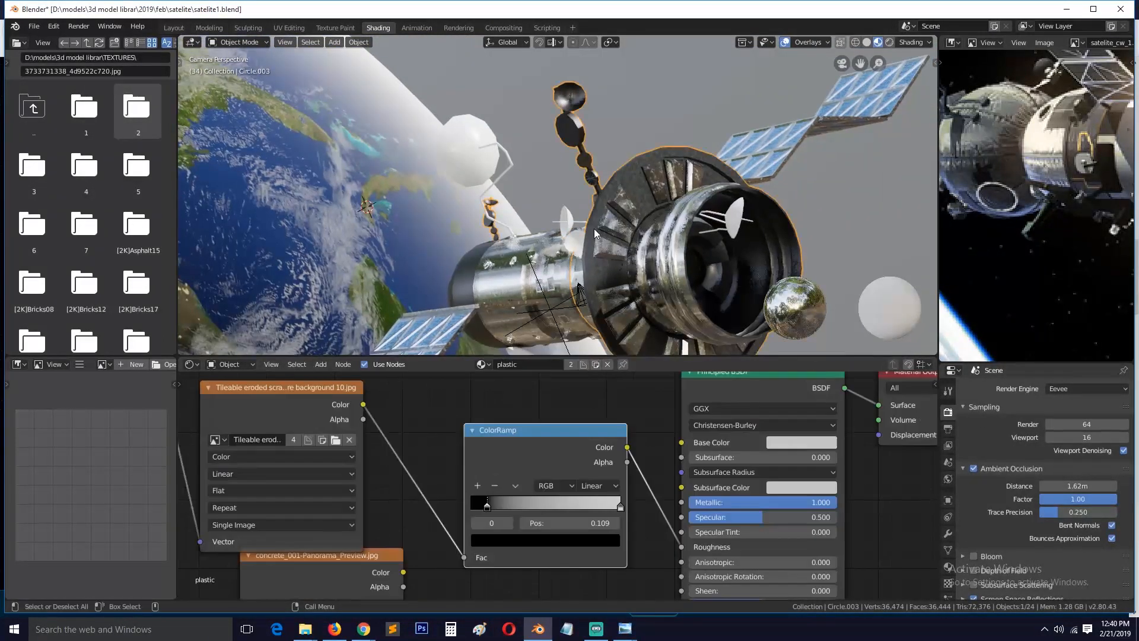
middle_drag(524, 242, 578, 255)
scroll(578, 255, up, 4)
key(Tab)
key(Tab)
- Select the narrow face band around the rear section and add a second material slot with a single-user copy of rubber
click(490, 274)
key(Tab)
key(alt+a)
alt+click(451, 298)
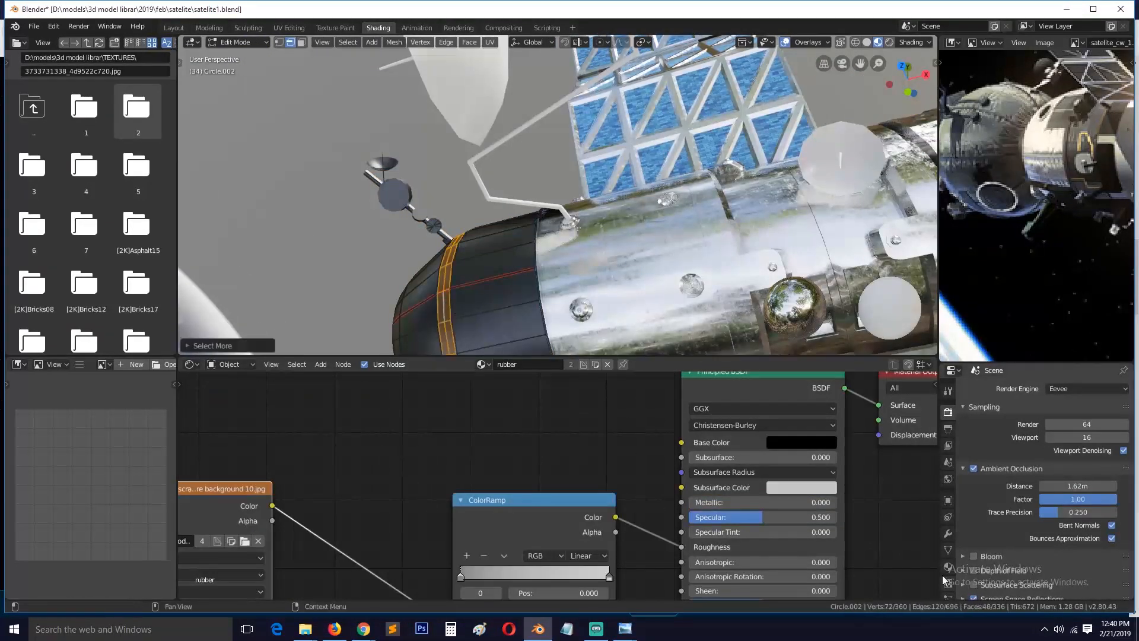
click(948, 566)
click(1124, 390)
click(970, 462)
click(989, 409)
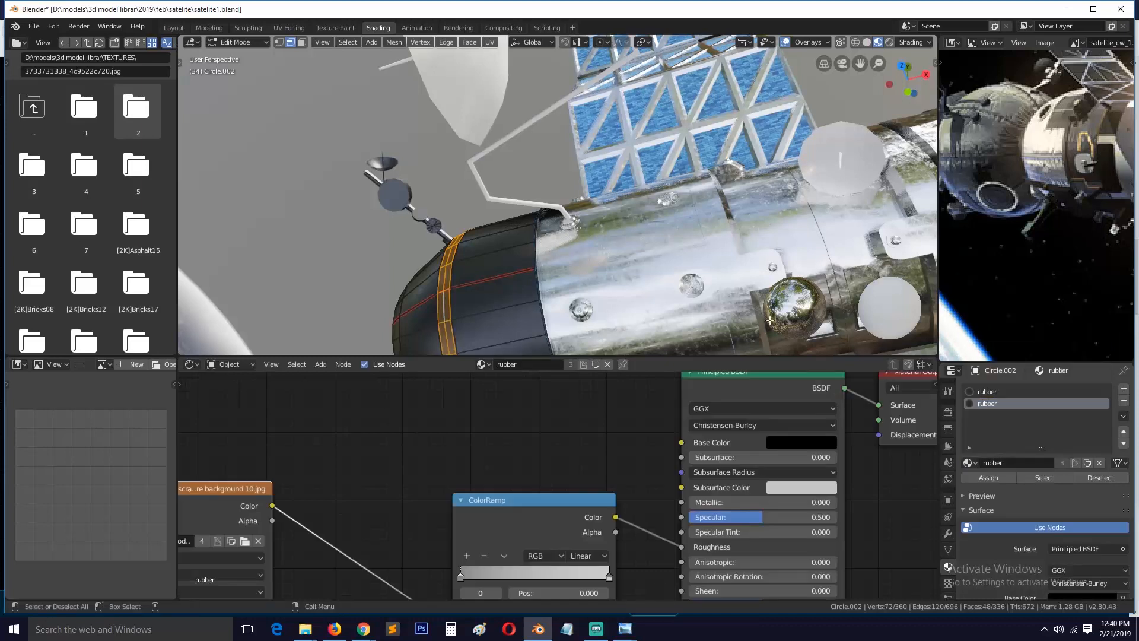
key(Tab)
click(1063, 463)
- Set the copied rubber material's Base Color to bright yellow and assign it to the selected band
middle_drag(681, 515, 599, 537)
click(720, 466)
drag(799, 309, 800, 267)
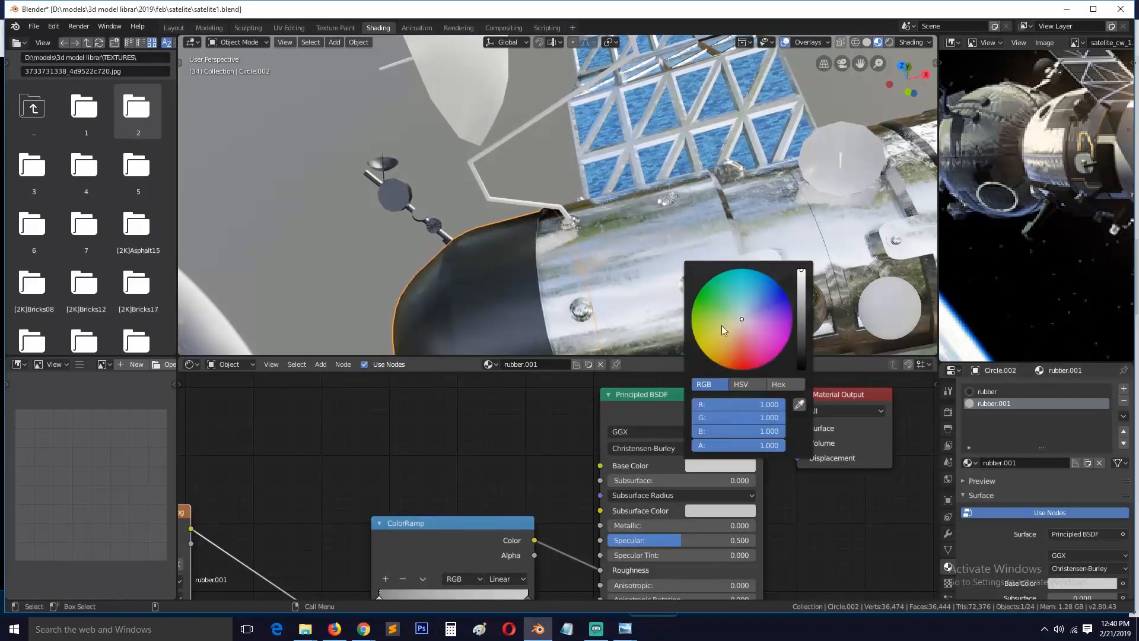
click(713, 340)
key(Tab)
click(988, 477)
scroll(544, 258, down, 2)
key(Tab)
- In Edit Mode on the middle body section, select the narrow face loop around the raised rounded housing
middle_drag(582, 181, 613, 163)
click(630, 214)
scroll(507, 220, up, 3)
click(447, 213)
key(Tab)
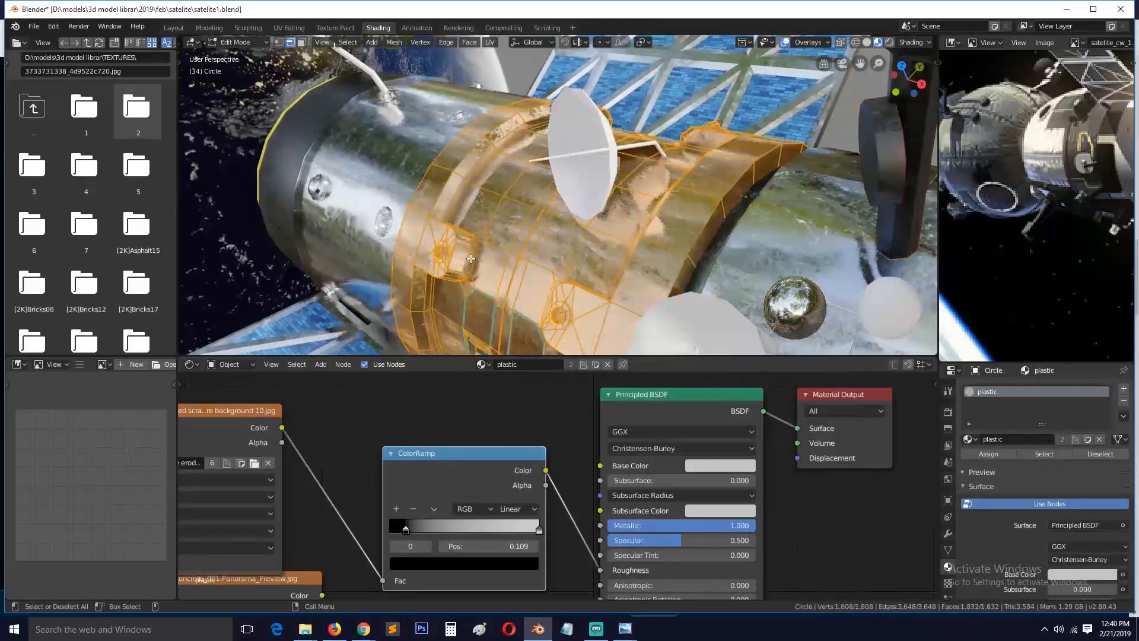
key(alt+a)
scroll(469, 216, up, 6)
alt+click(471, 217)
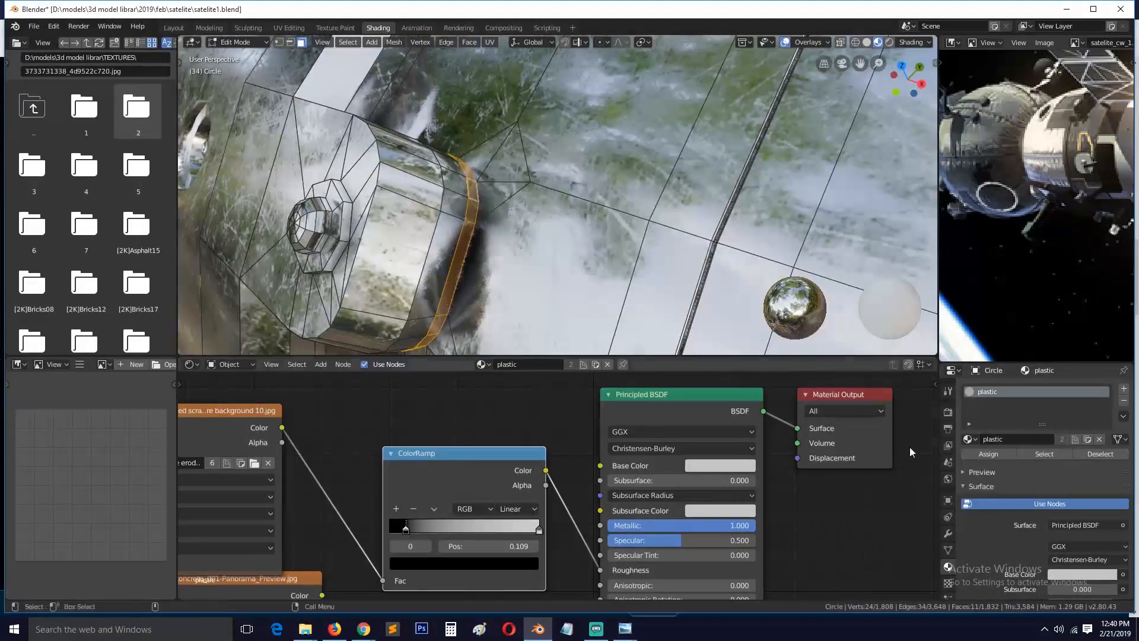
- Add a second material slot with the yellow rubber.001 material and assign it to the selected face loop
click(1122, 390)
click(970, 462)
click(1003, 421)
click(985, 477)
scroll(564, 272, down, 8)
key(Tab)
key(alt+a)
- Select the inner faces of both recessed window panels on the middle section and grow the selection to cover the whole panels
mouse_move(565, 272)
middle_down()
mouse_move(539, 291)
mouse_move(572, 260)
middle_up()
scroll(539, 291, up, 3)
key(Tab)
scroll(539, 284, up, 5)
click(572, 260)
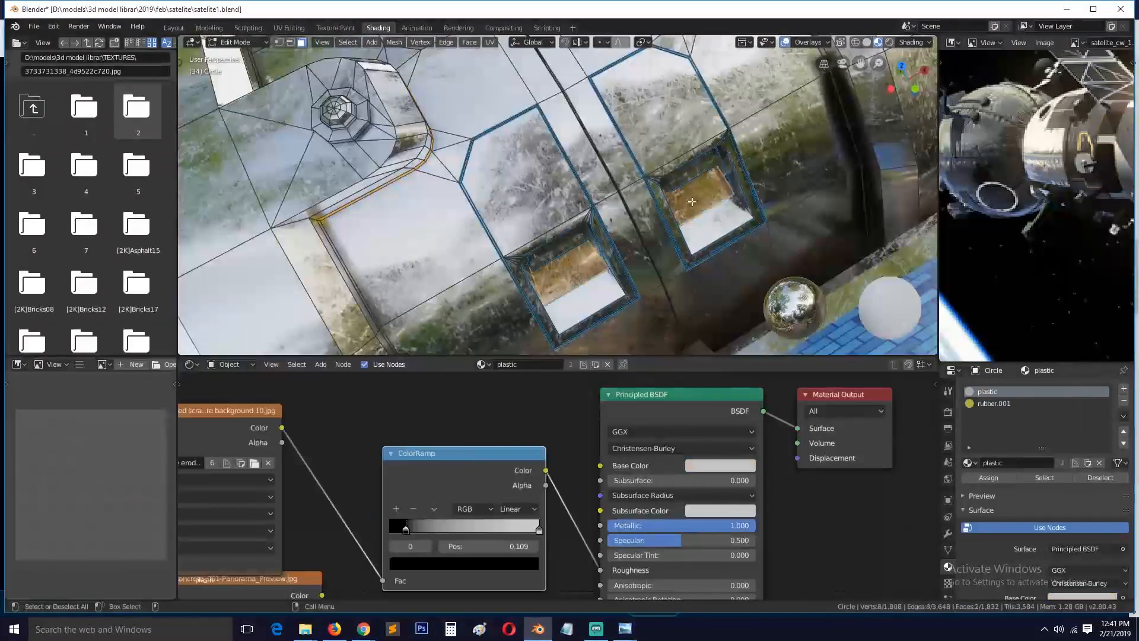
key(ctrl+l)
click(702, 203)
shift+click(584, 270)
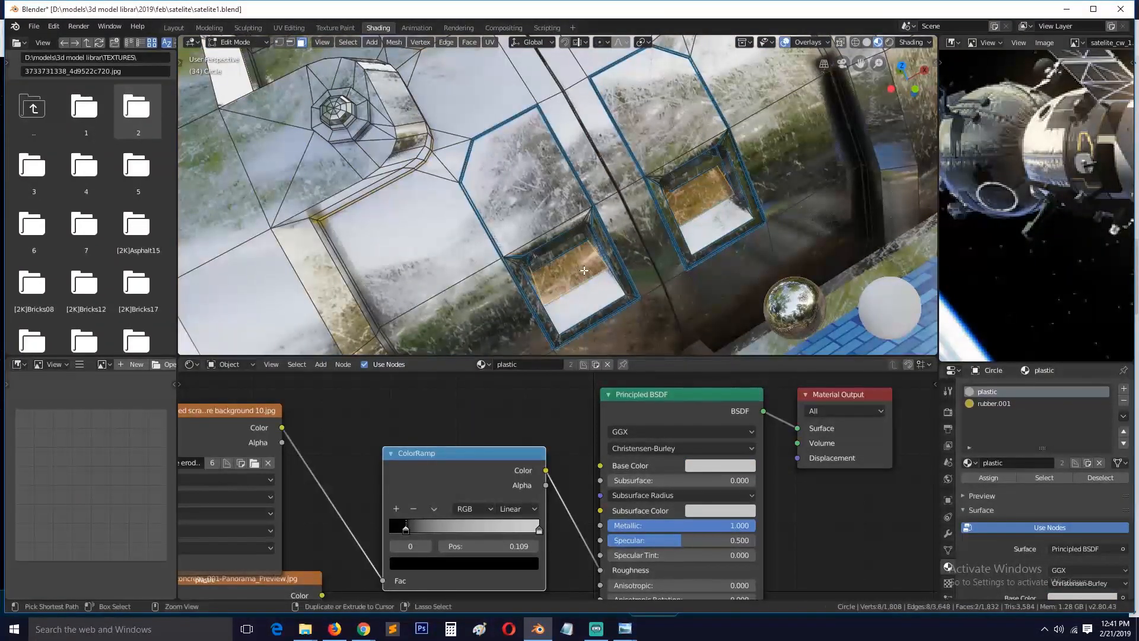
key(ctrl+KP_Add)
key(ctrl+KP_Add)
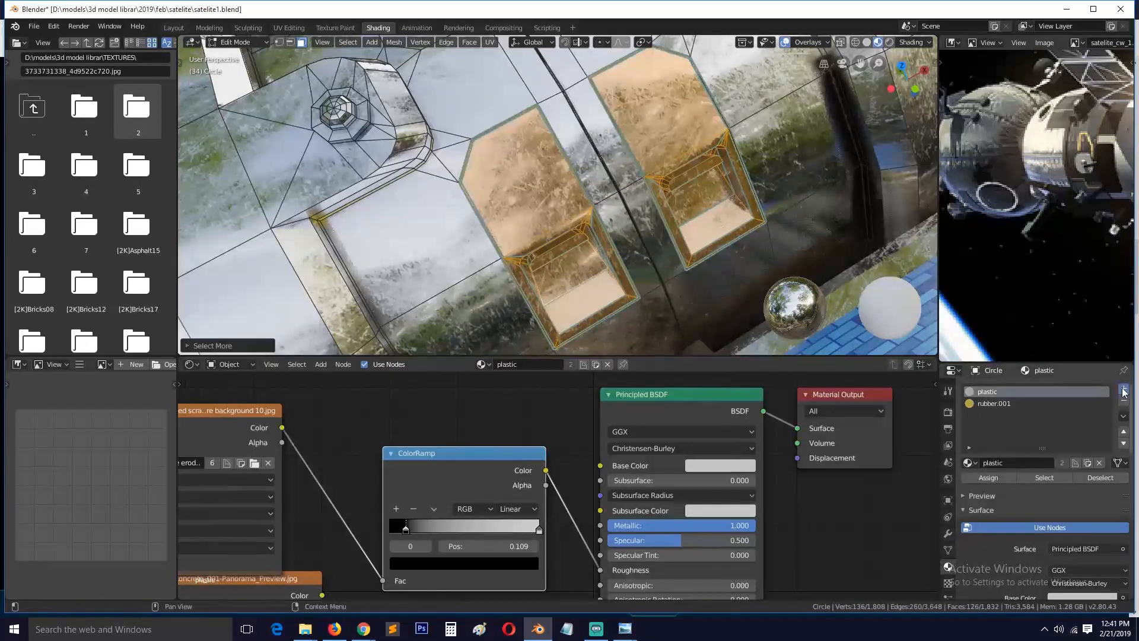
- Add a third material slot with the black rubber material and assign it to the two selected window panels
click(1123, 390)
click(968, 463)
click(999, 410)
click(997, 478)
key(Tab)
scroll(721, 236, down, 8)
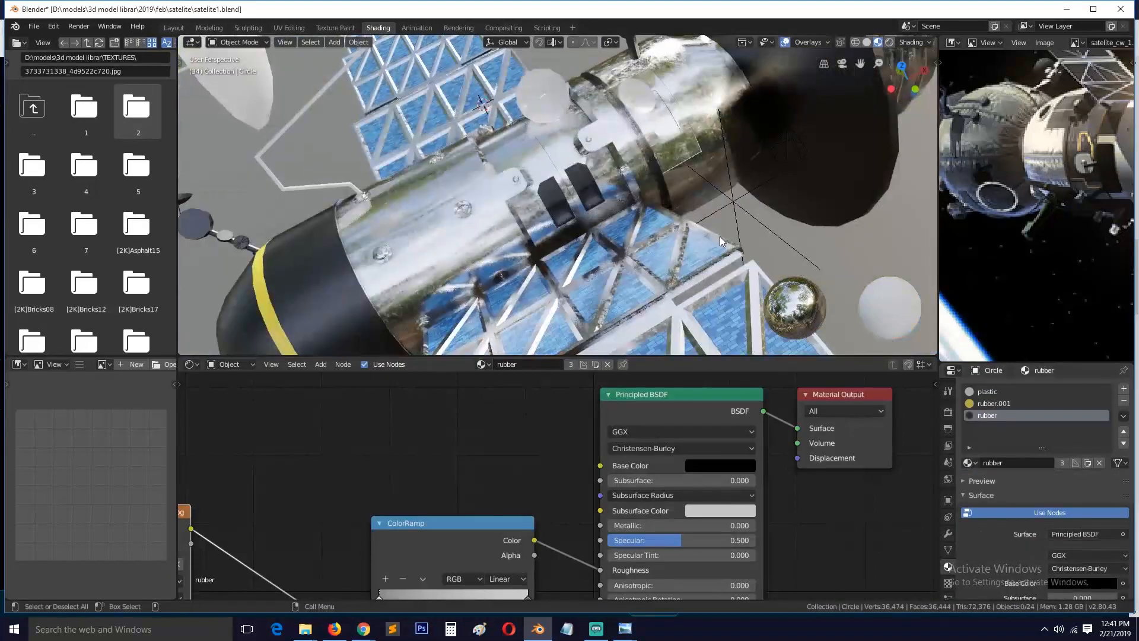
- Save the file from the camera view and apply the rubber material to the small antenna on the body
key(KP_0)
key(ctrl+s)
click(565, 216)
click(971, 439)
click(983, 528)
click(572, 230)
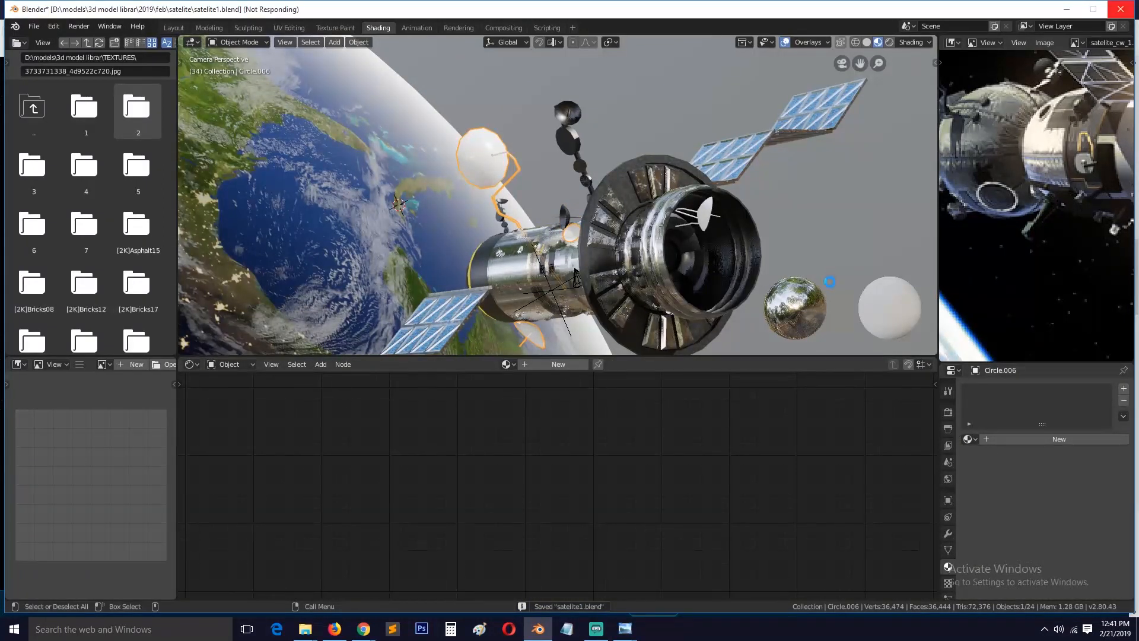
- Save the file again and apply the rubber material to the large white dish antenna
click(829, 281)
scroll(828, 280, down, 6)
scroll(777, 291, up, 1)
key(ctrl+s)
scroll(640, 252, up, 1)
scroll(593, 222, down, 1)
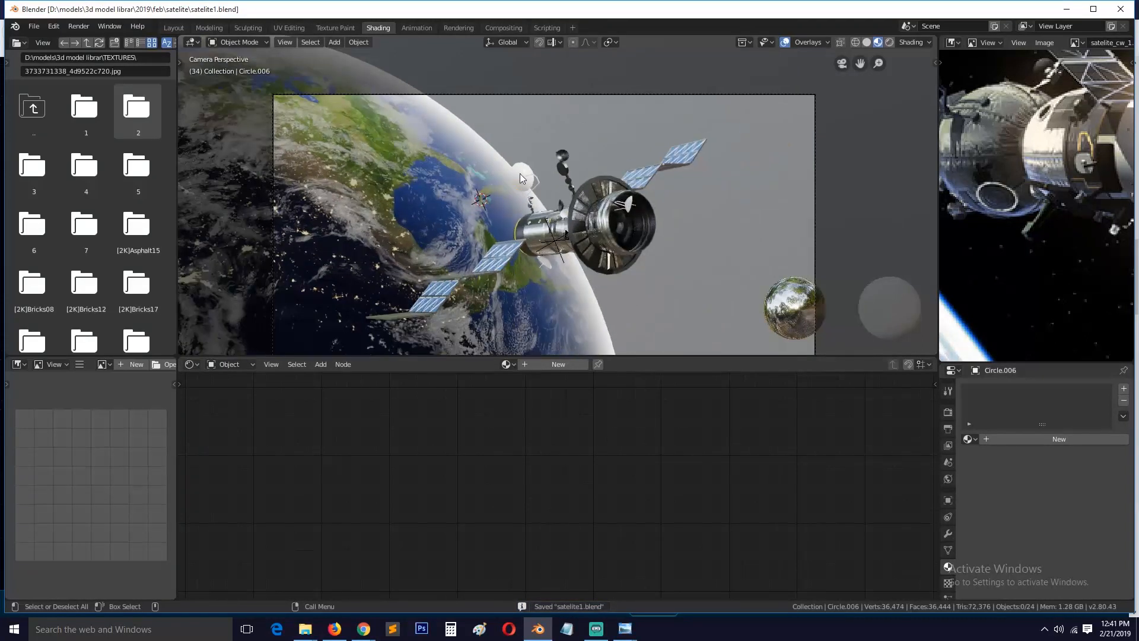
click(520, 174)
click(967, 439)
click(989, 525)
scroll(566, 180, up, 4)
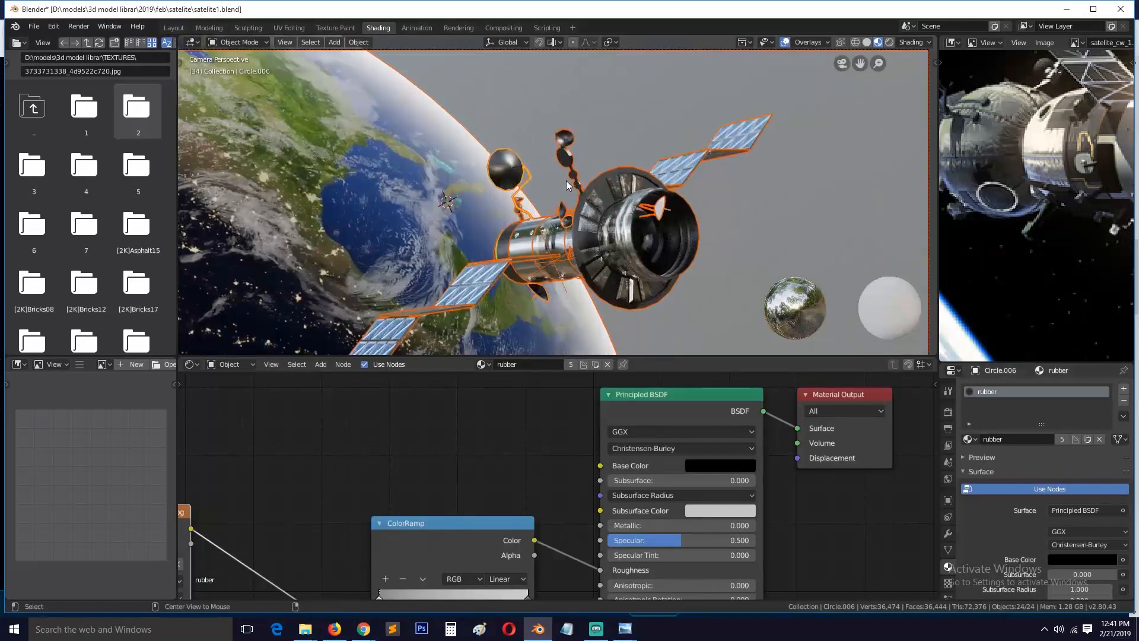
- Mark a seam along an edge loop of the large dish and unwrap the entire antenna mesh
key(Tab)
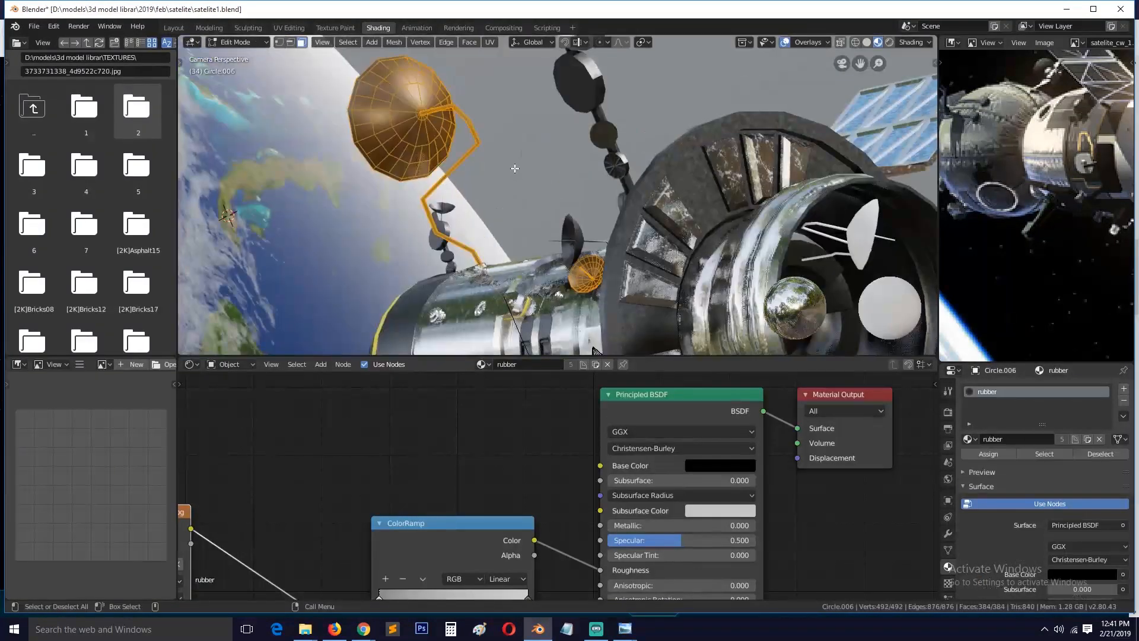
key(u)
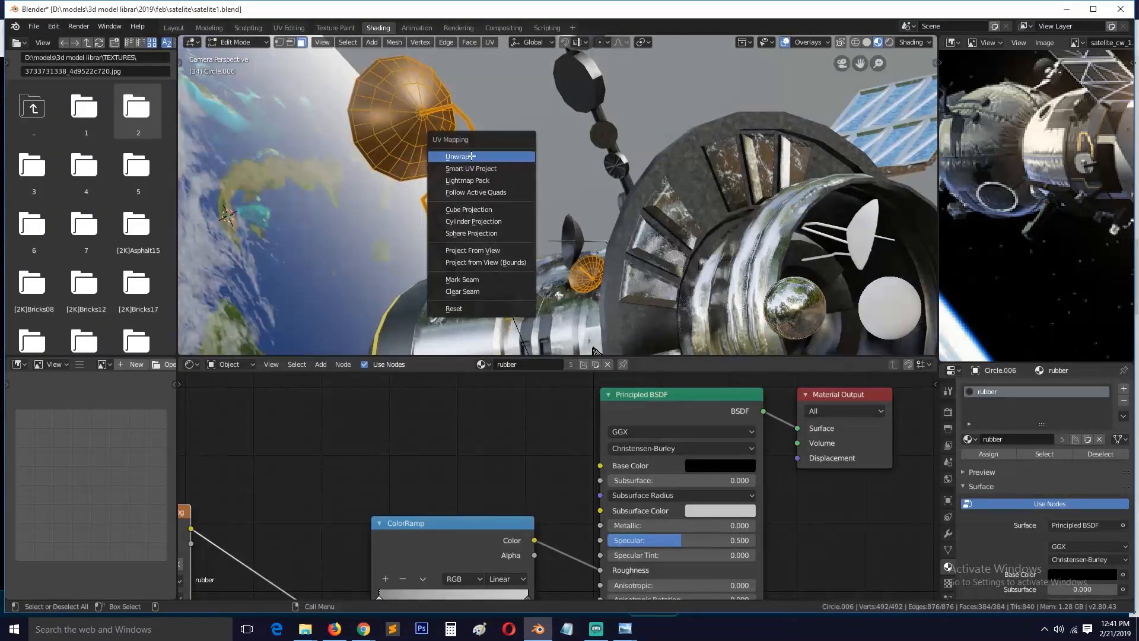
click(472, 156)
alt+click(483, 139)
key(ctrl+e)
click(476, 219)
key(a)
key(u)
click(520, 143)
key(Tab)
scroll(587, 178, down, 6)
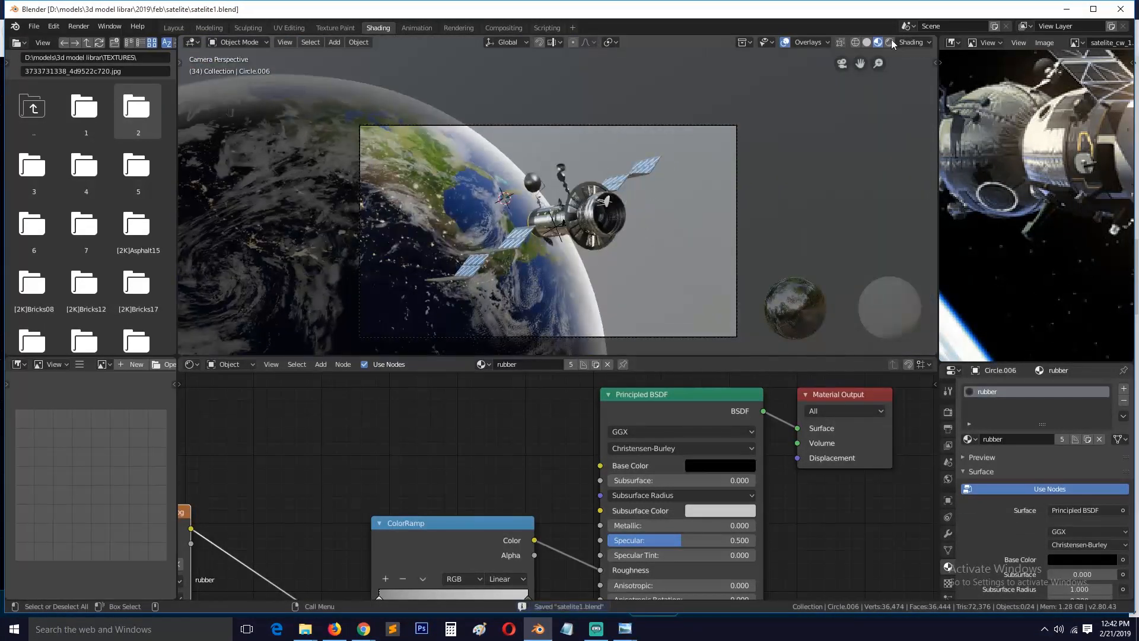
- Switch the camera view of the satellite and Earth to Rendered shading
click(891, 41)
scroll(687, 204, up, 2)
scroll(643, 205, up, 1)
- Add an area light in front view, working in the Layout workspace
key(KP_1)
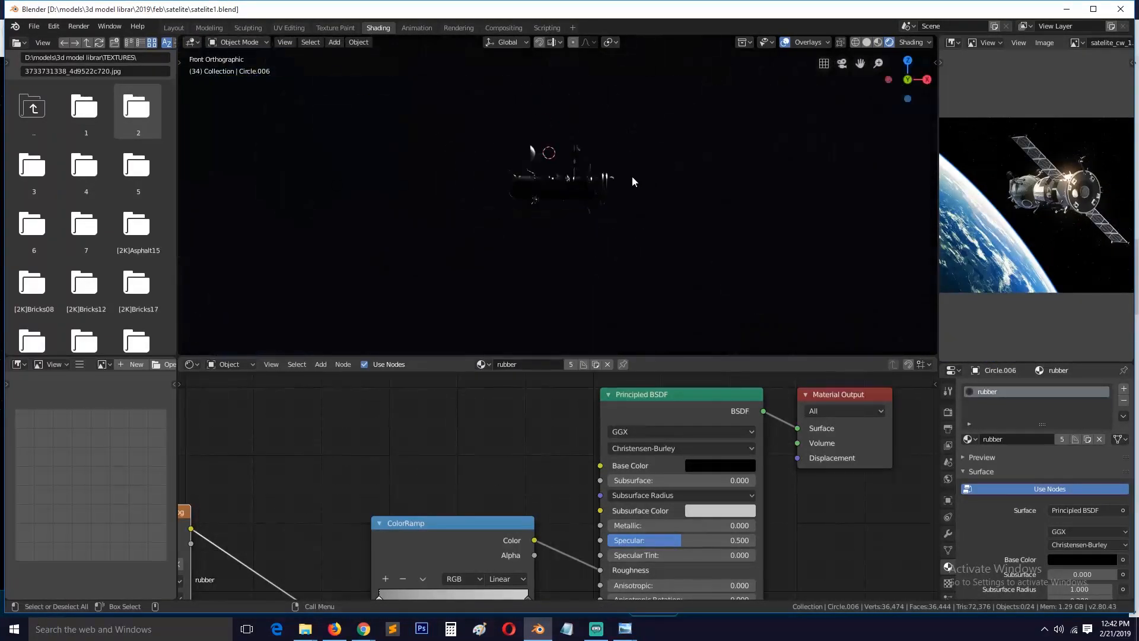
click(182, 29)
key(KP_1)
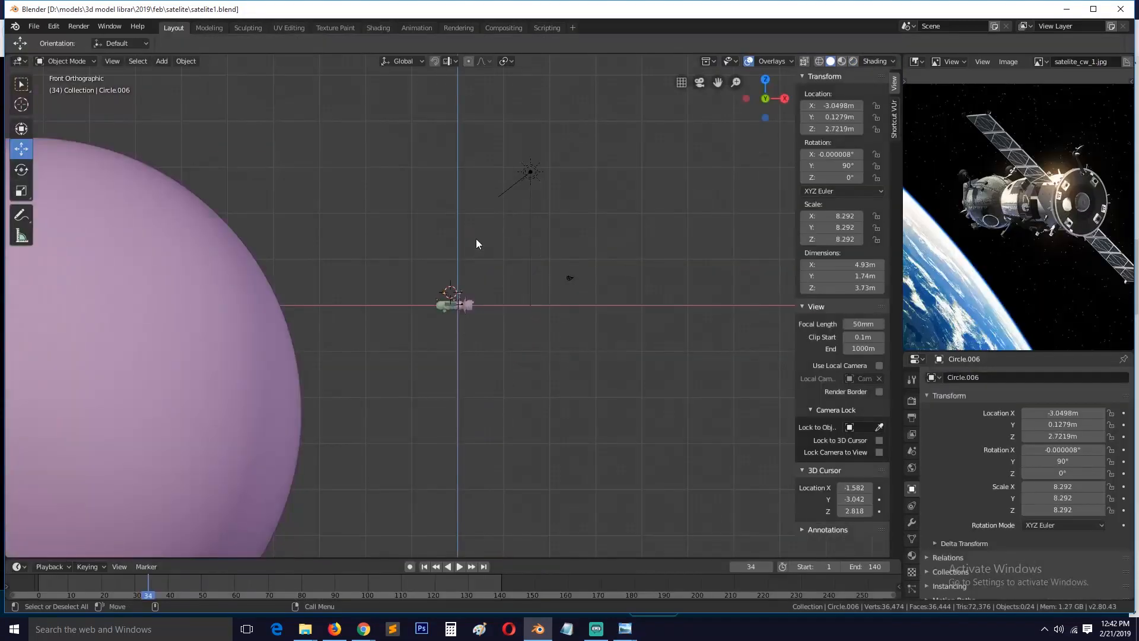
key(shift+a)
mouse_move(356, 431)
click(433, 470)
- Rotate the area light 43.8° about X and move it to about Y -34.1 m, Z 37.1 m
key(r)
key(x)
click(503, 322)
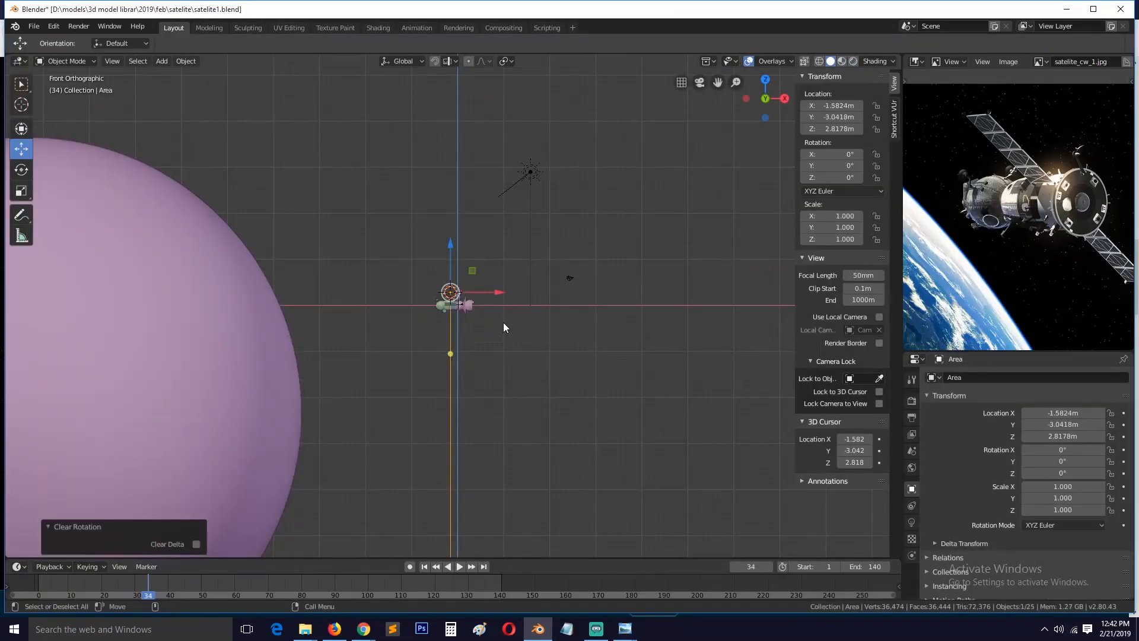
key(KP_3)
key(KP_0)
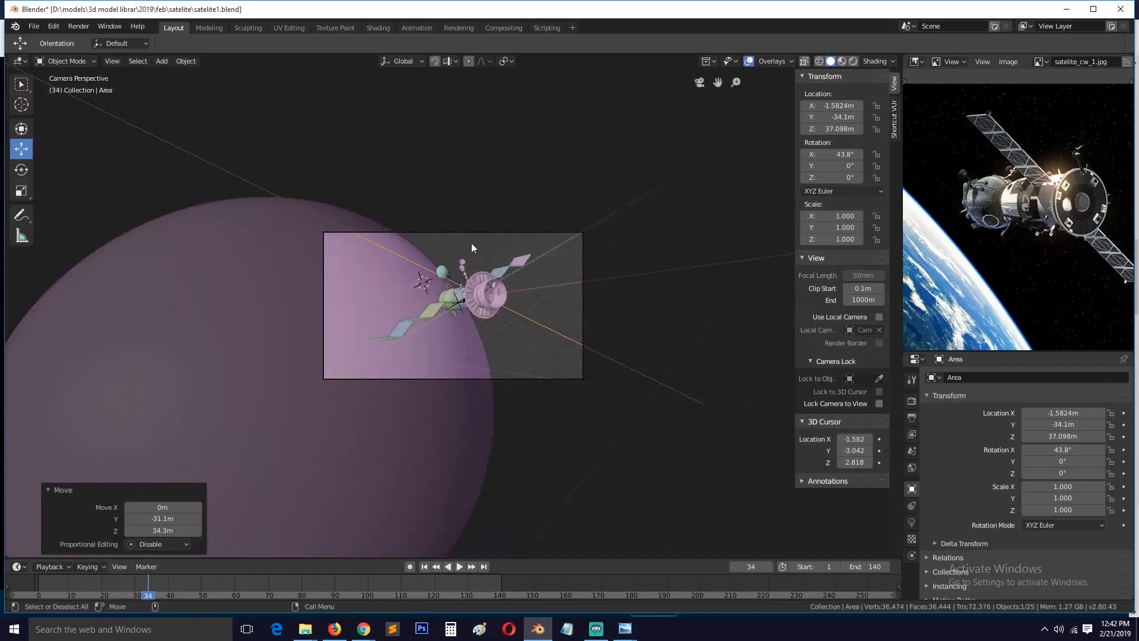
- Back in the Shading workspace, set the area light's Size to 20 m and Energy to 100, and open its colour
click(378, 28)
scroll(500, 180, up, 6)
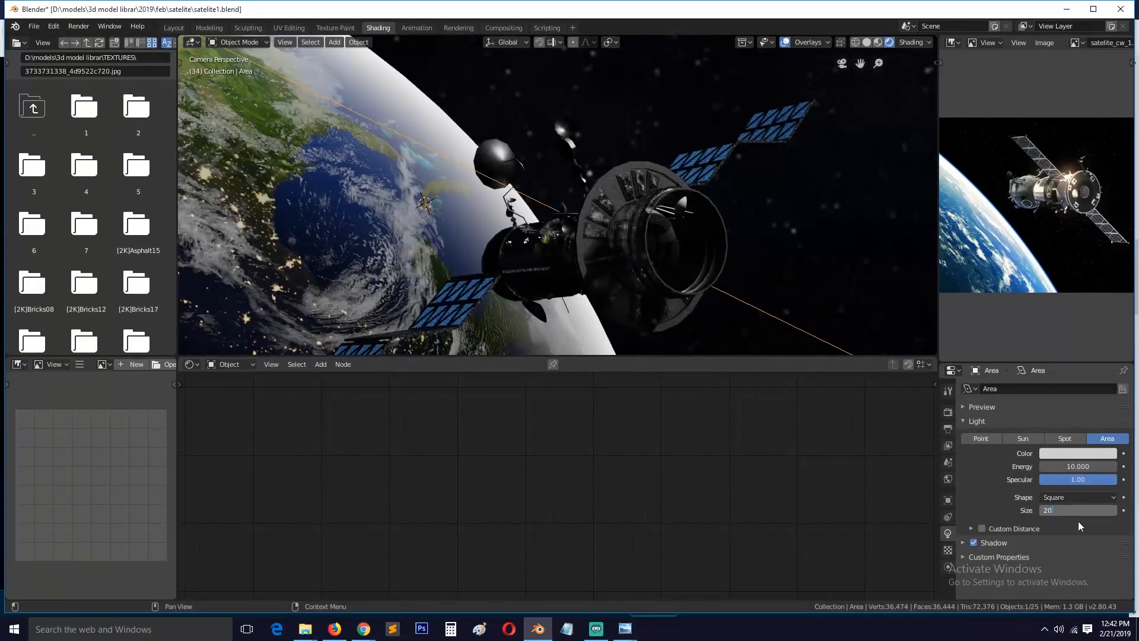
key(Return)
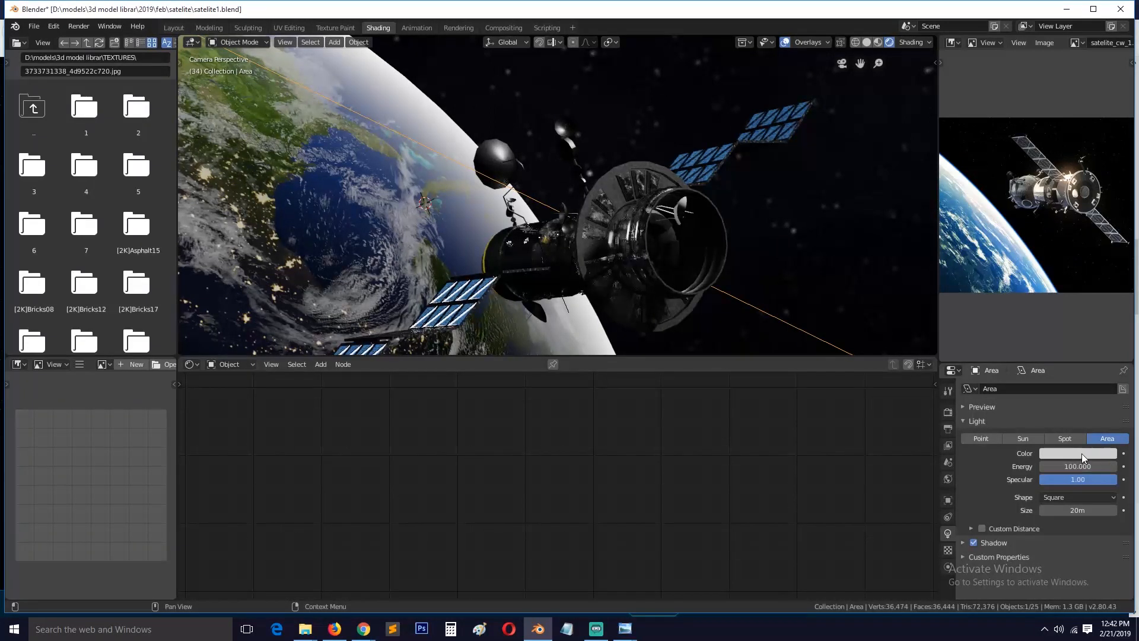
click(1081, 454)
- Set the Metallic value of the plastic material on the ring section to 0 and save the file
middle_drag(635, 226, 735, 303)
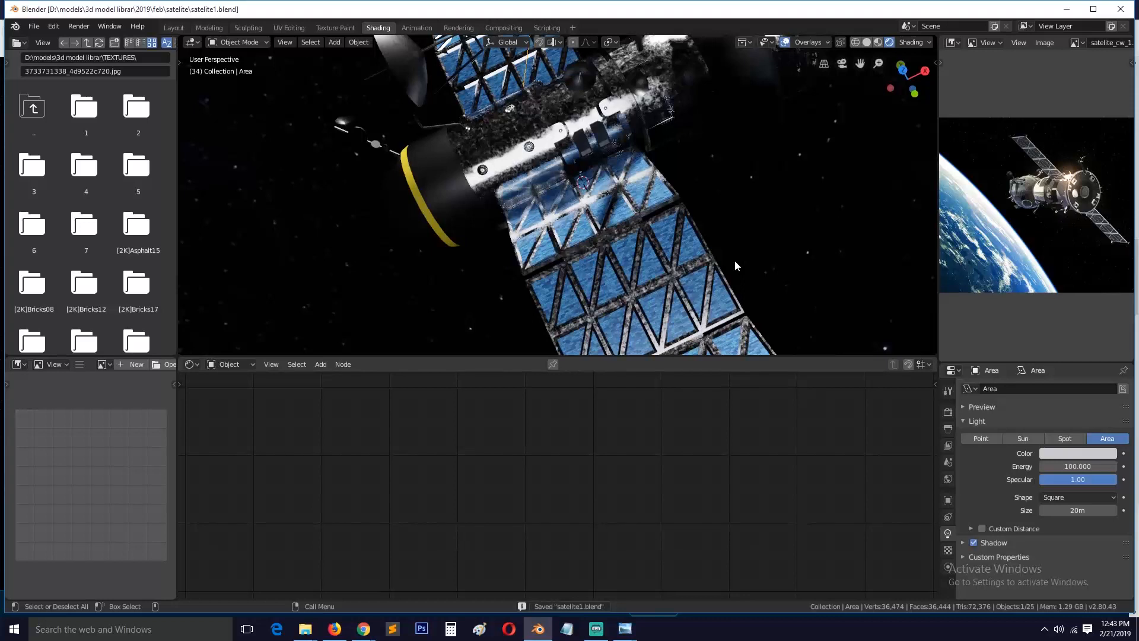
key(KP_0)
ctrl+middle_drag(549, 159, 590, 215)
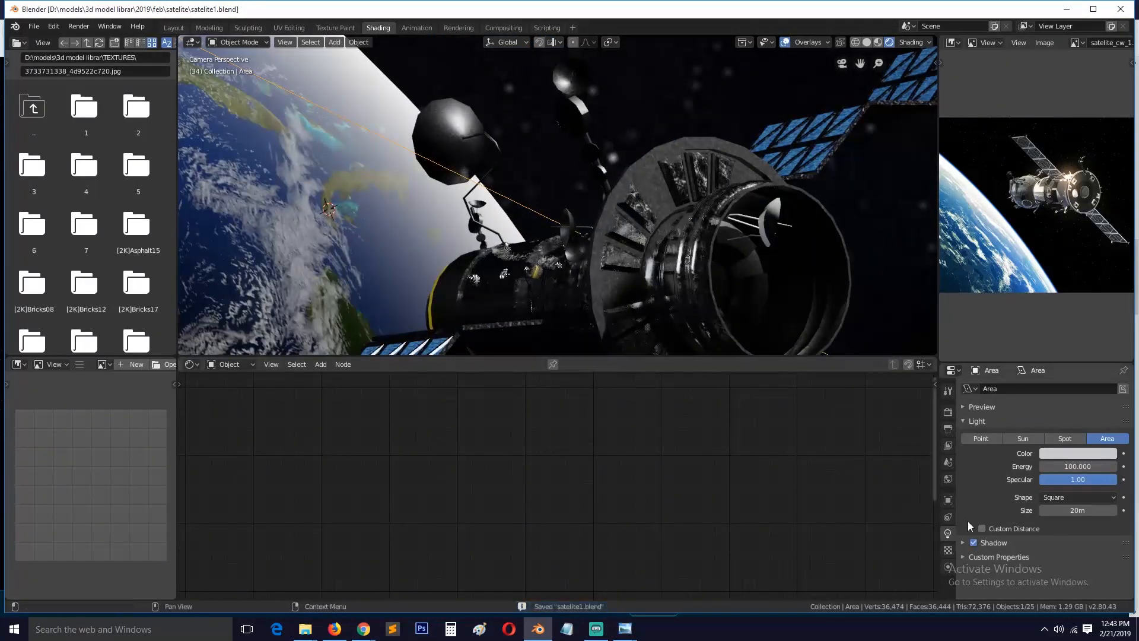
click(657, 258)
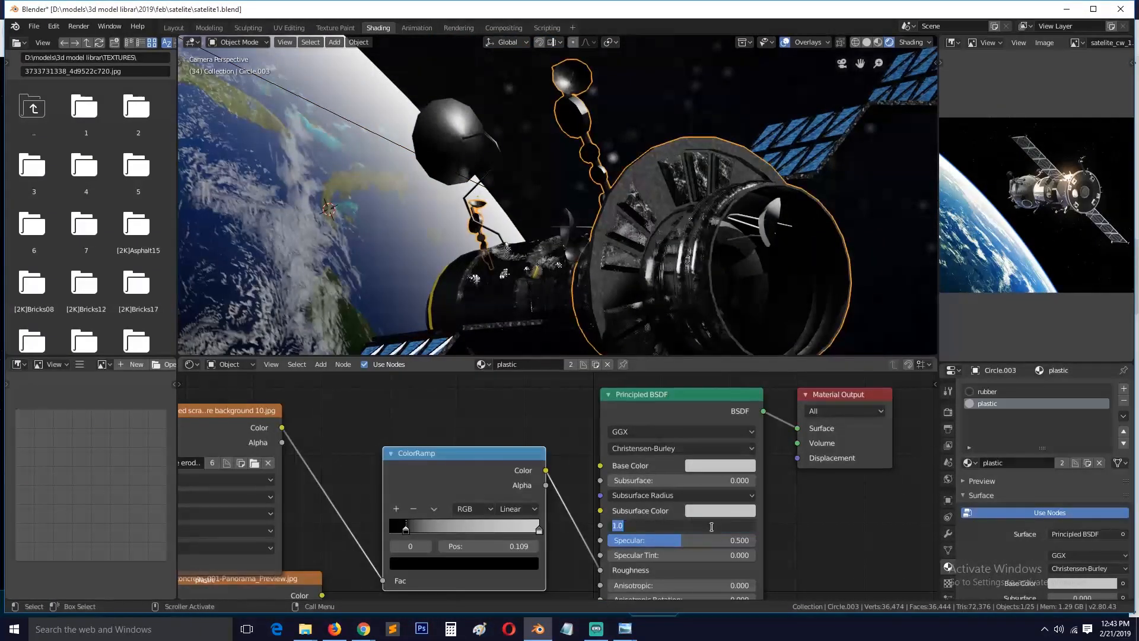
text(0)
key(Return)
key(ctrl+s)
- Darken the plastic material's Base Color to a mid grey
click(721, 465)
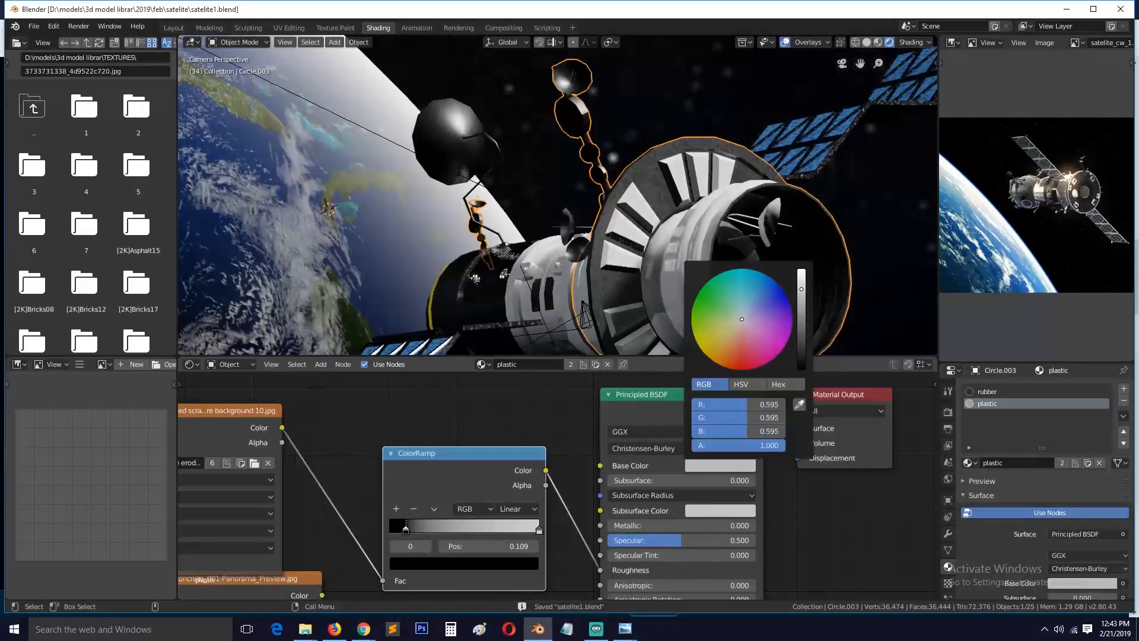
click(663, 141)
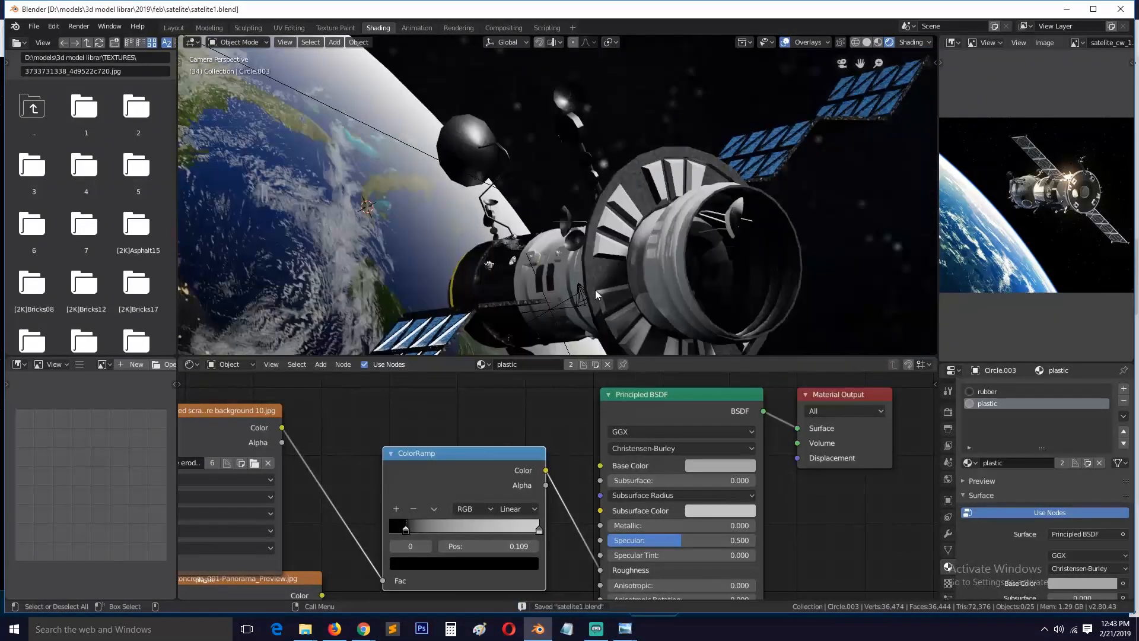
scroll(596, 289, down, 4)
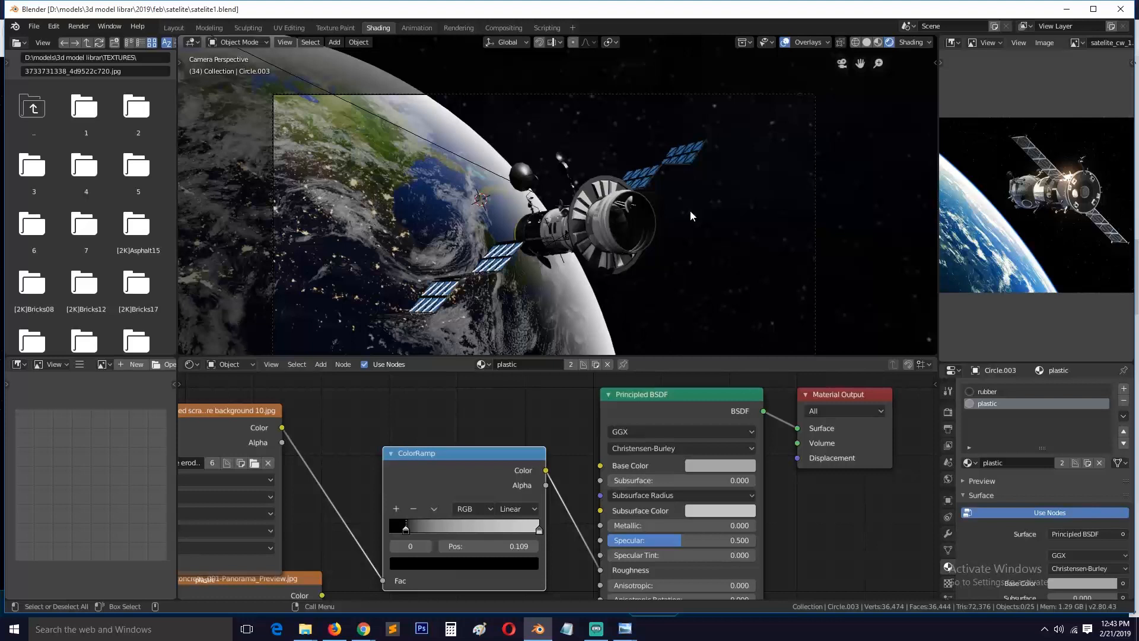
- Enable Bloom in the Eevee render settings and set its Threshold to 2.263
click(945, 412)
click(973, 556)
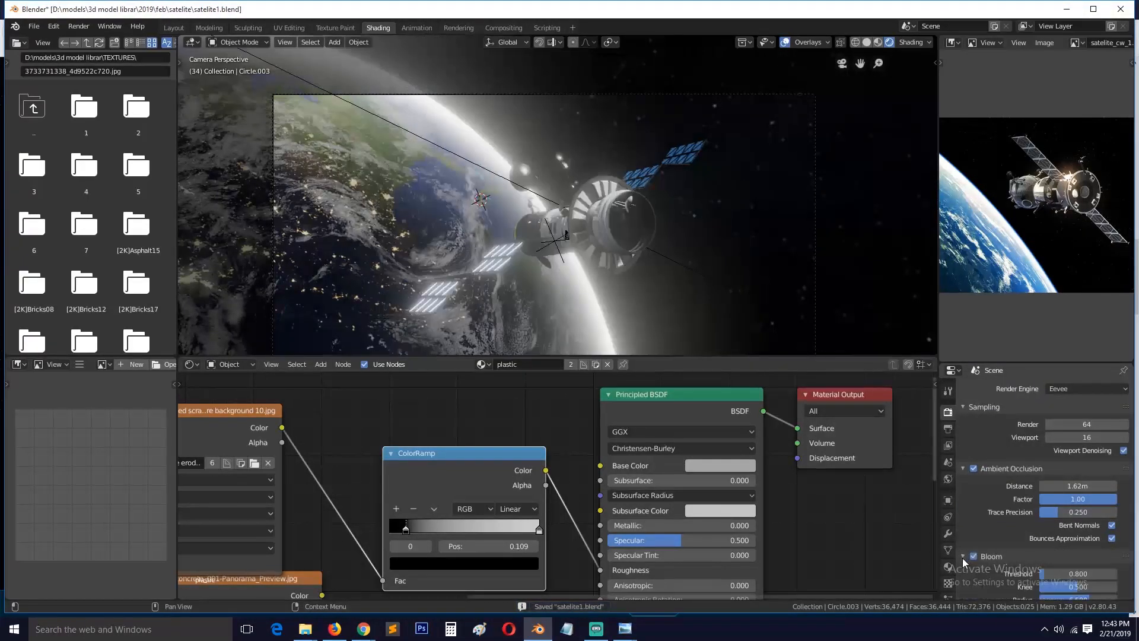
click(962, 557)
scroll(963, 557, down, 4)
scroll(714, 230, down, 2)
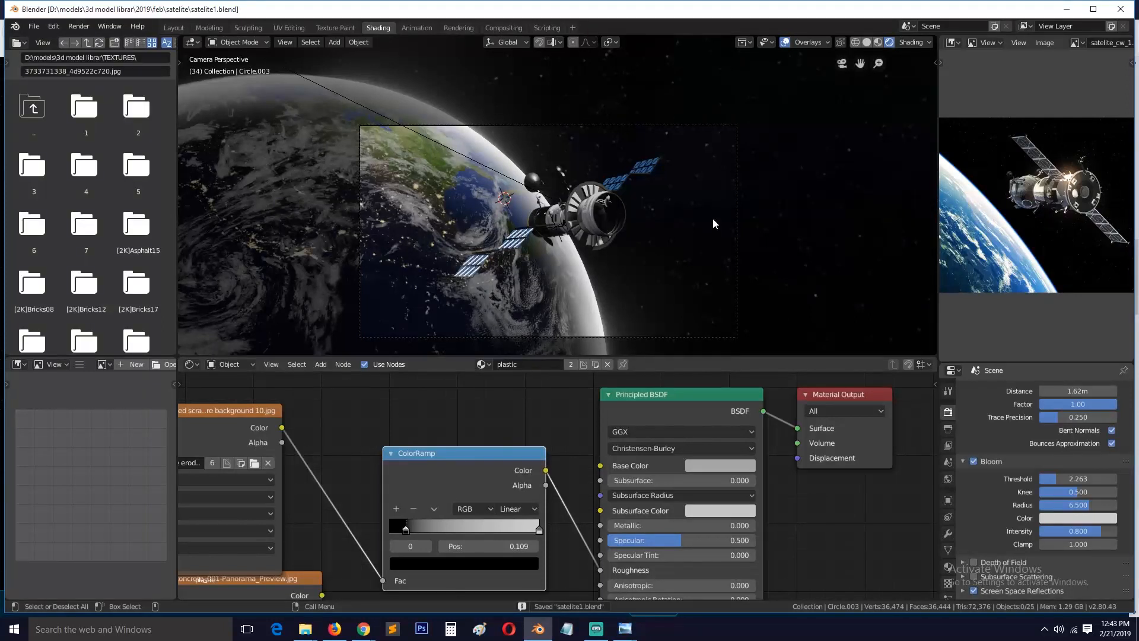
- Switch to Firefox and search Google Images for "stars hdri"
click(335, 629)
click(330, 7)
key(ctrl+shift+Tab)
key(ctrl+shift+Tab)
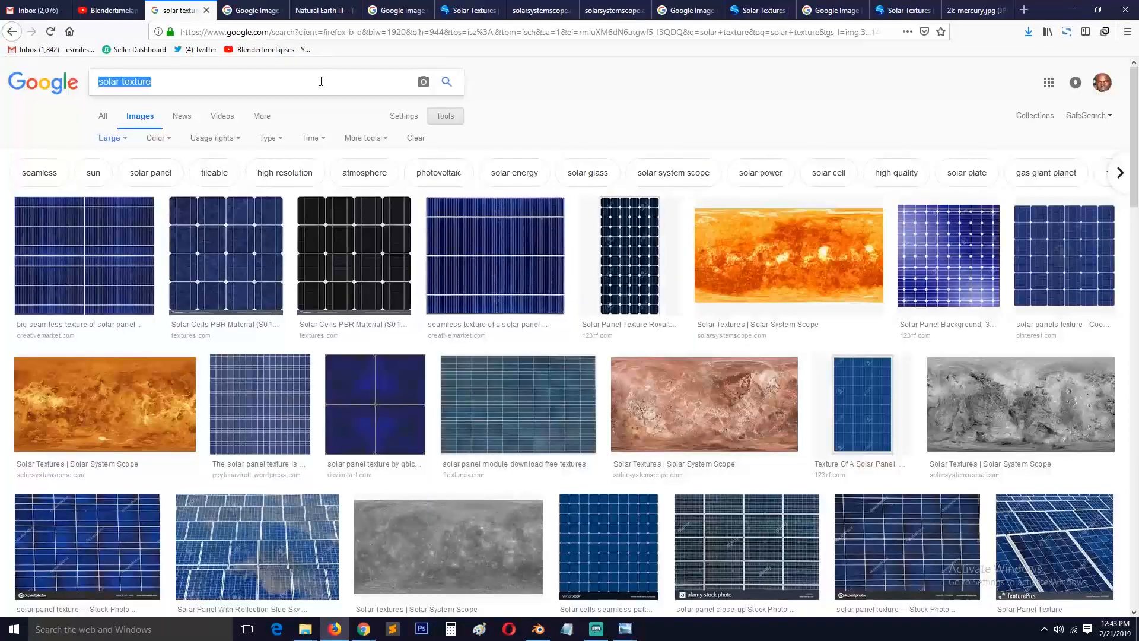
text(stars)
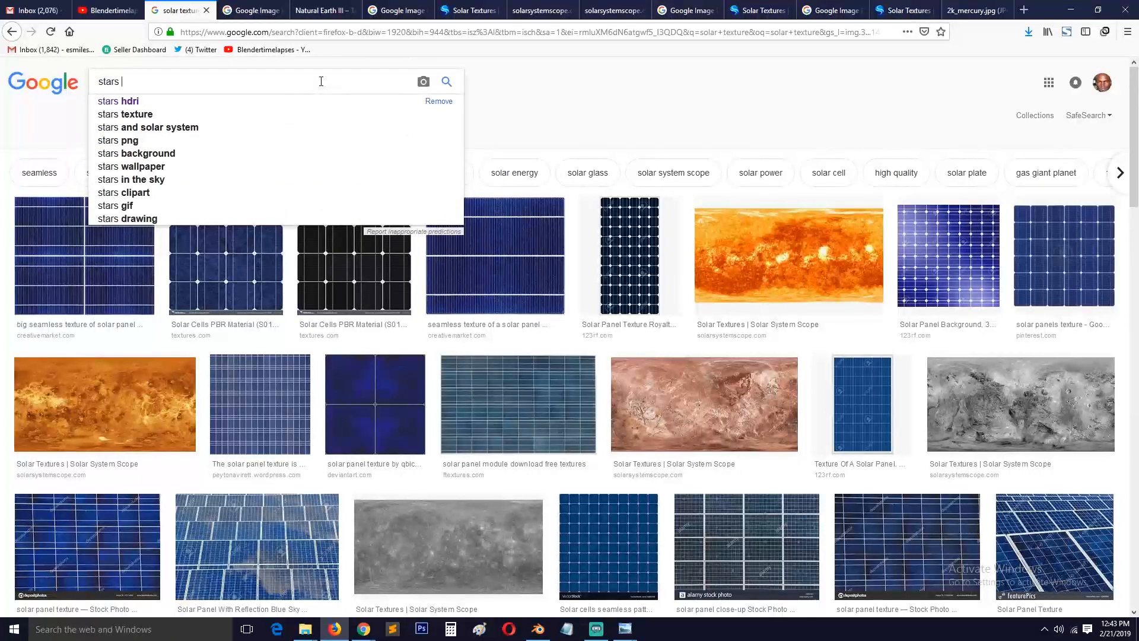
text( hd)
click(321, 101)
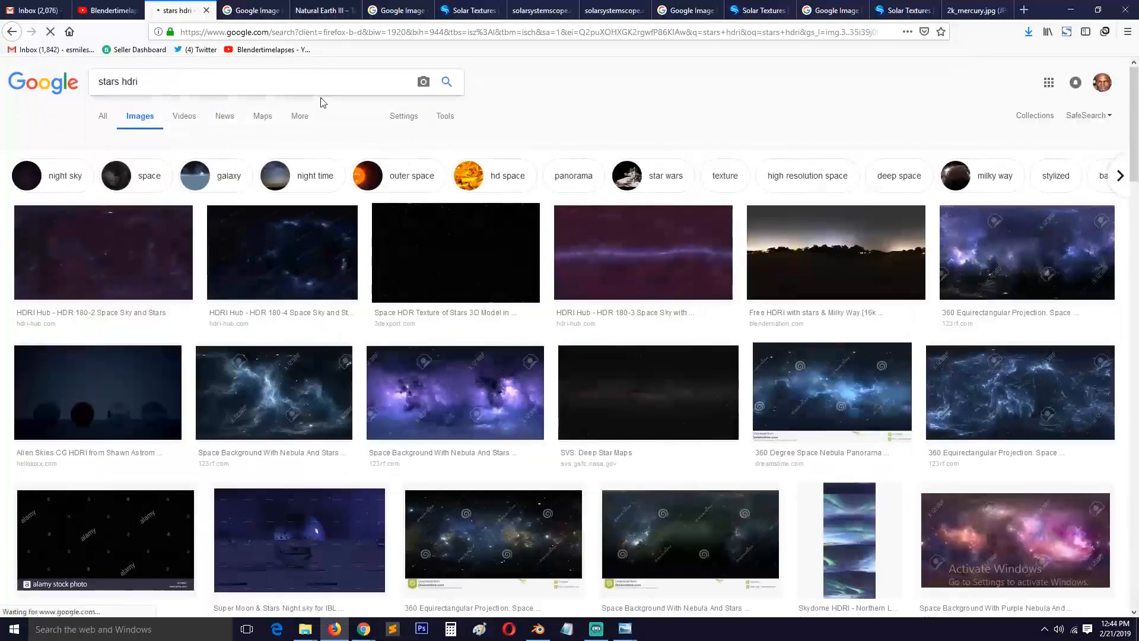
- Filter the image results to sizes larger than 4 MP
click(119, 138)
mouse_move(127, 224)
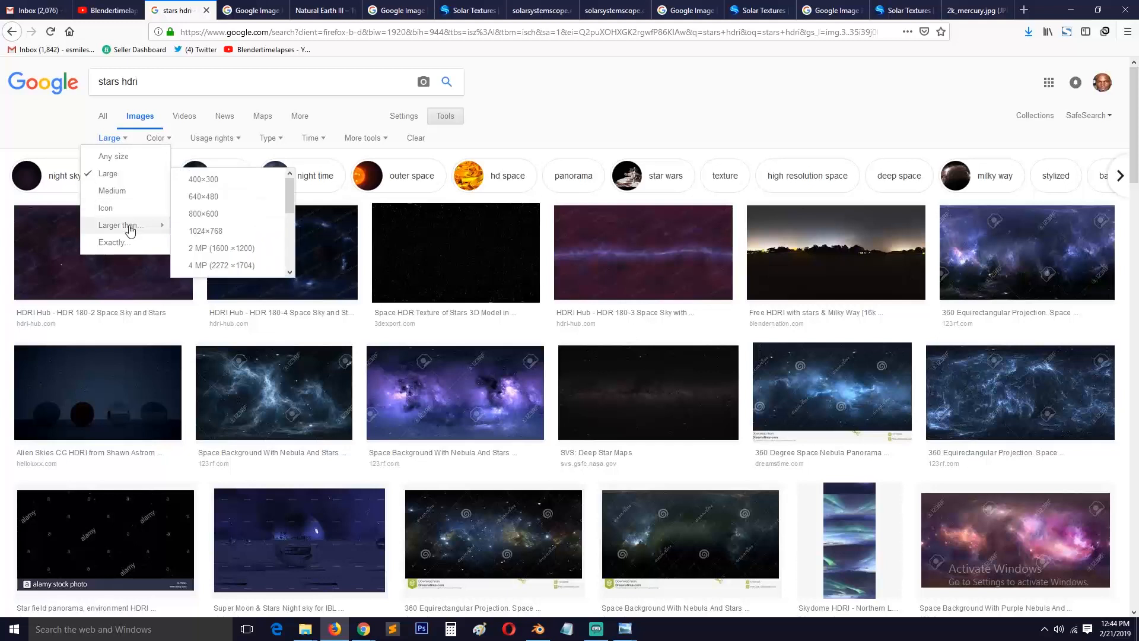
click(202, 263)
- Browse the results for star panoramas, open candidates in background tabs, and view the summer starry sky image
scroll(97, 340, down, 1)
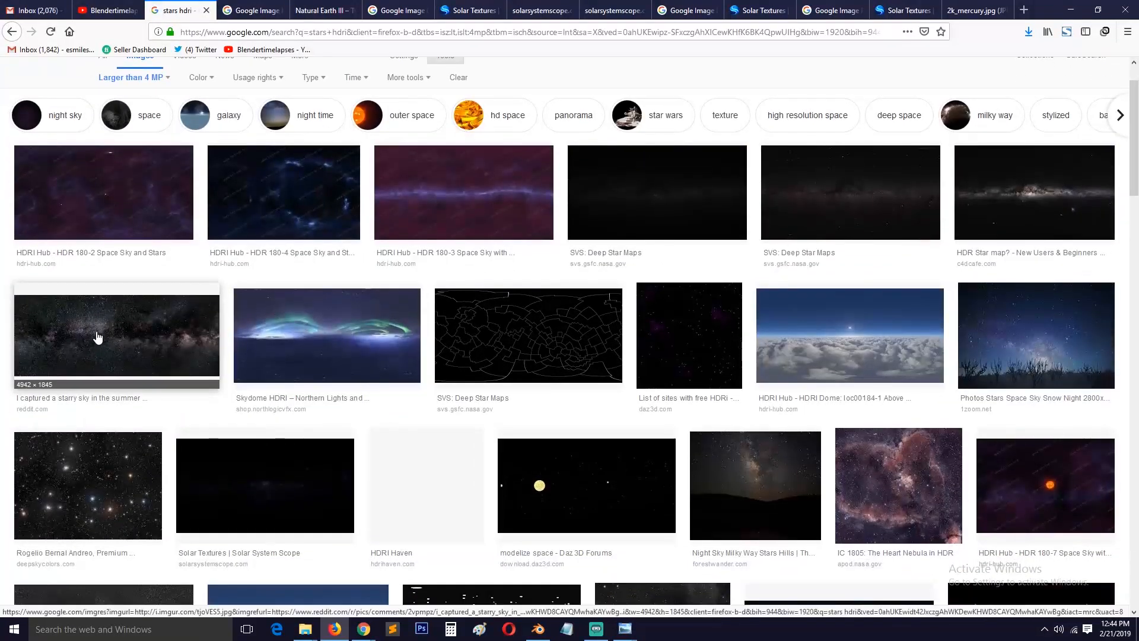
scroll(98, 337, down, 3)
scroll(548, 404, down, 5)
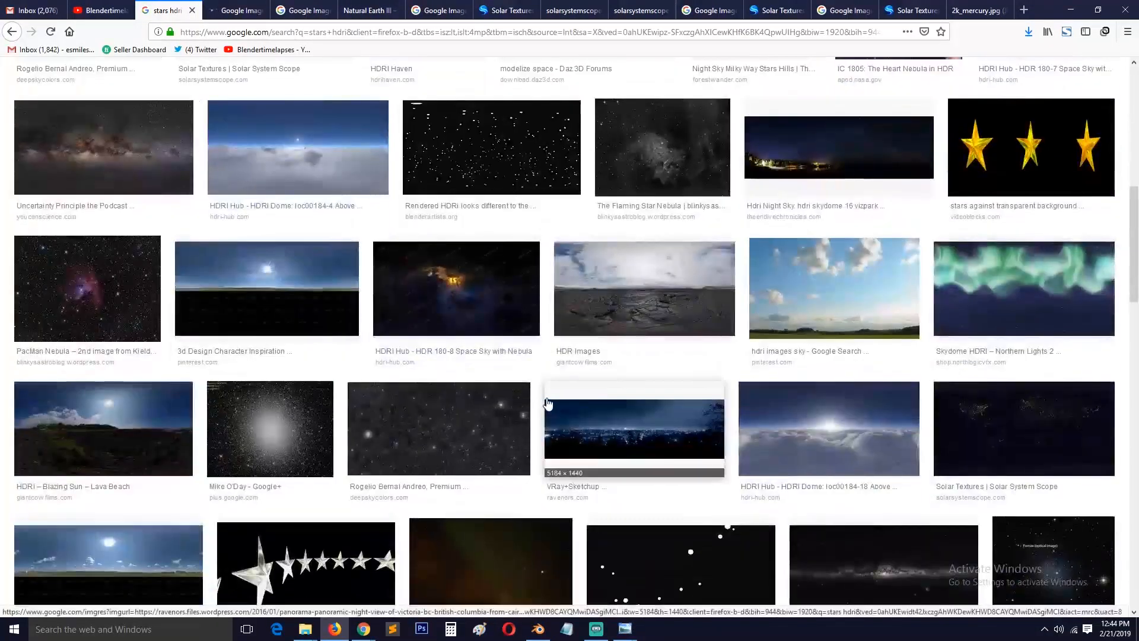
scroll(548, 404, down, 3)
scroll(567, 284, up, 4)
scroll(516, 223, down, 7)
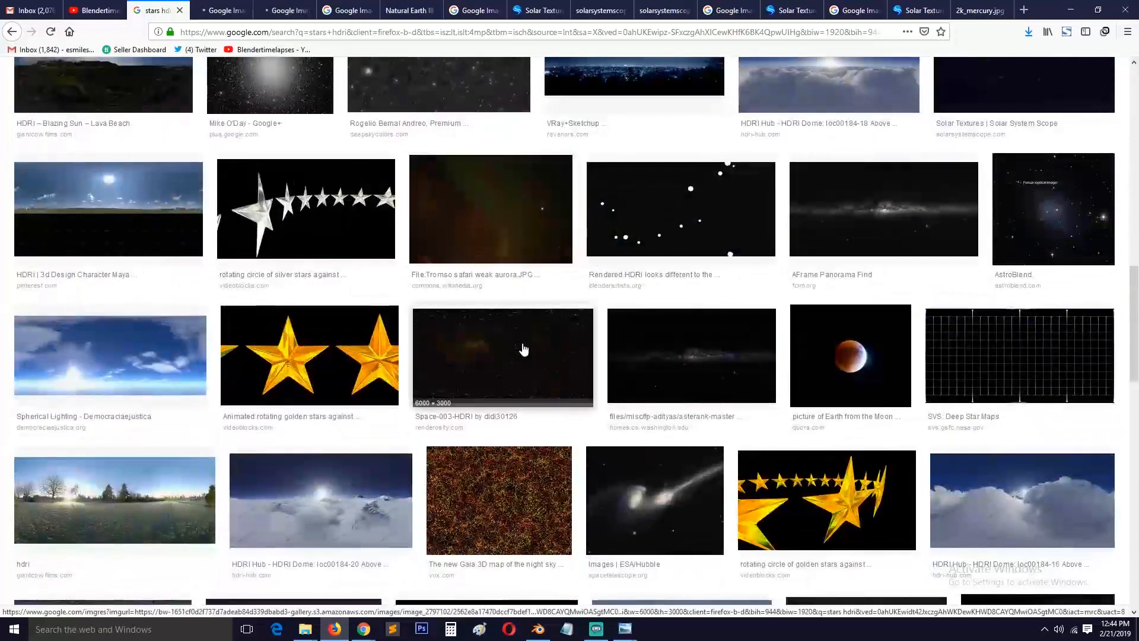
scroll(532, 365, down, 20)
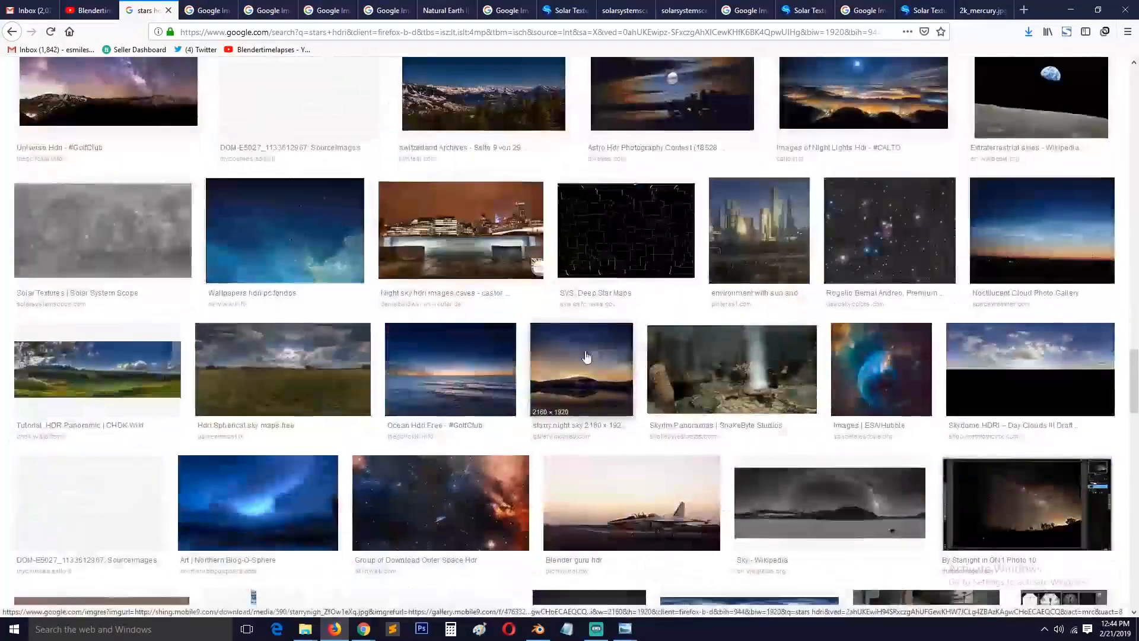
scroll(586, 356, down, 10)
click(217, 10)
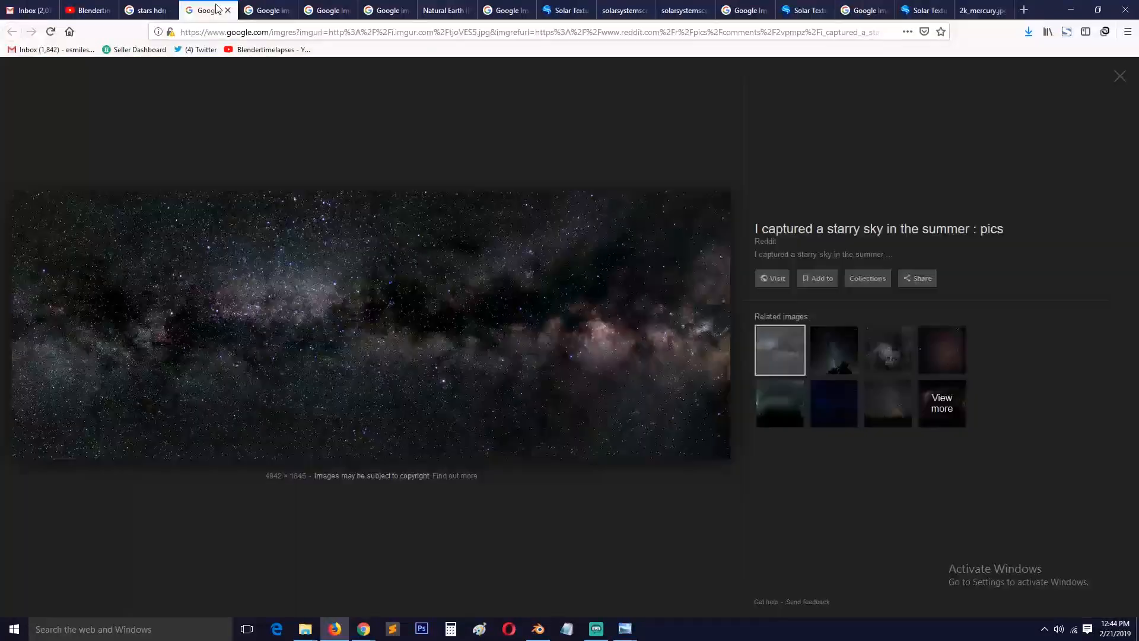
- Compare the open star sky candidates, including the Space-003-HDRI image and the Blender Artists panorama
click(277, 12)
click(309, 10)
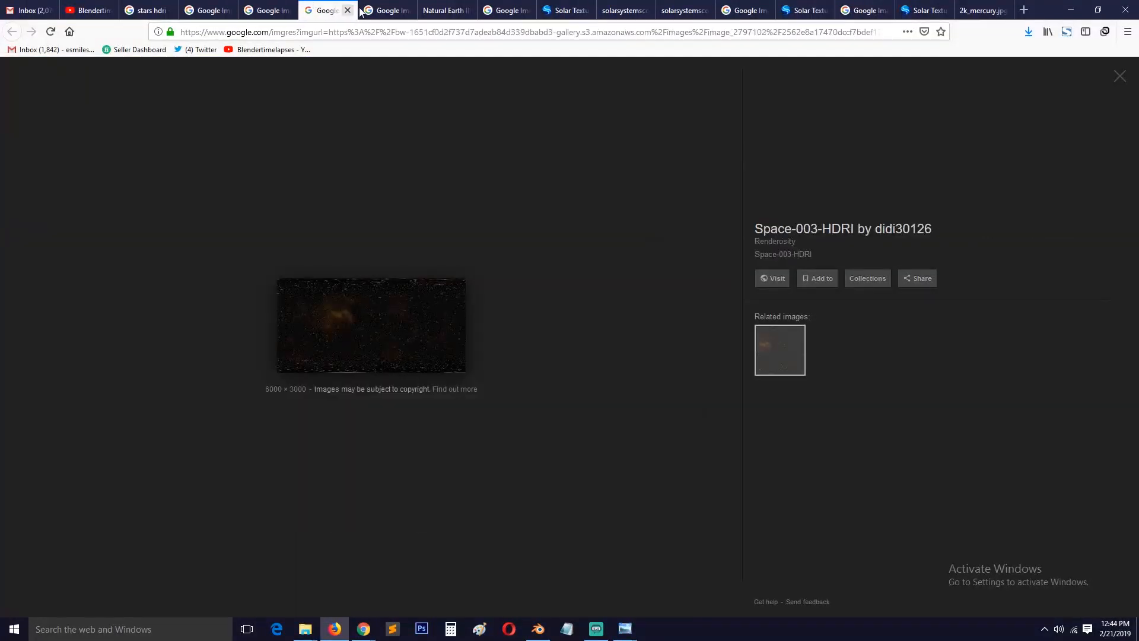
click(369, 10)
- Close the leftover planet texture and image search tabs, keeping the Blender Artists star panorama open
click(426, 10)
click(405, 12)
click(407, 11)
click(407, 12)
click(407, 12)
click(407, 10)
click(407, 11)
click(406, 11)
click(407, 10)
click(407, 11)
click(406, 11)
click(407, 11)
click(407, 11)
click(407, 11)
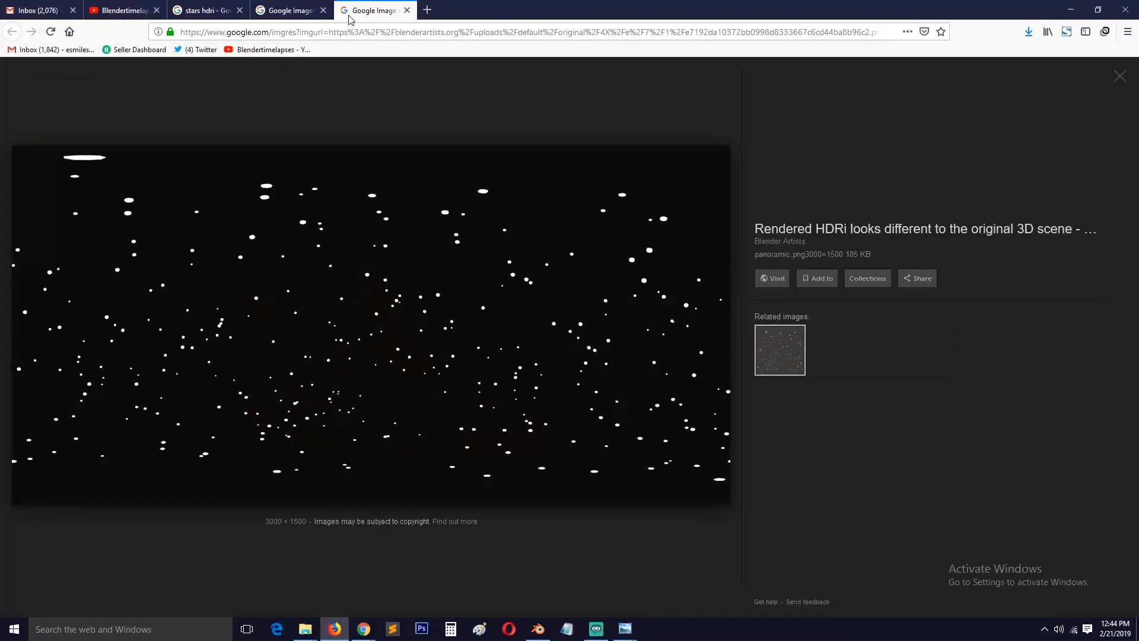
- Save the 3000 × 1500 Blender Artists star panorama to the Downloads folder and switch to Blender
right_click(405, 281)
click(477, 405)
click(485, 401)
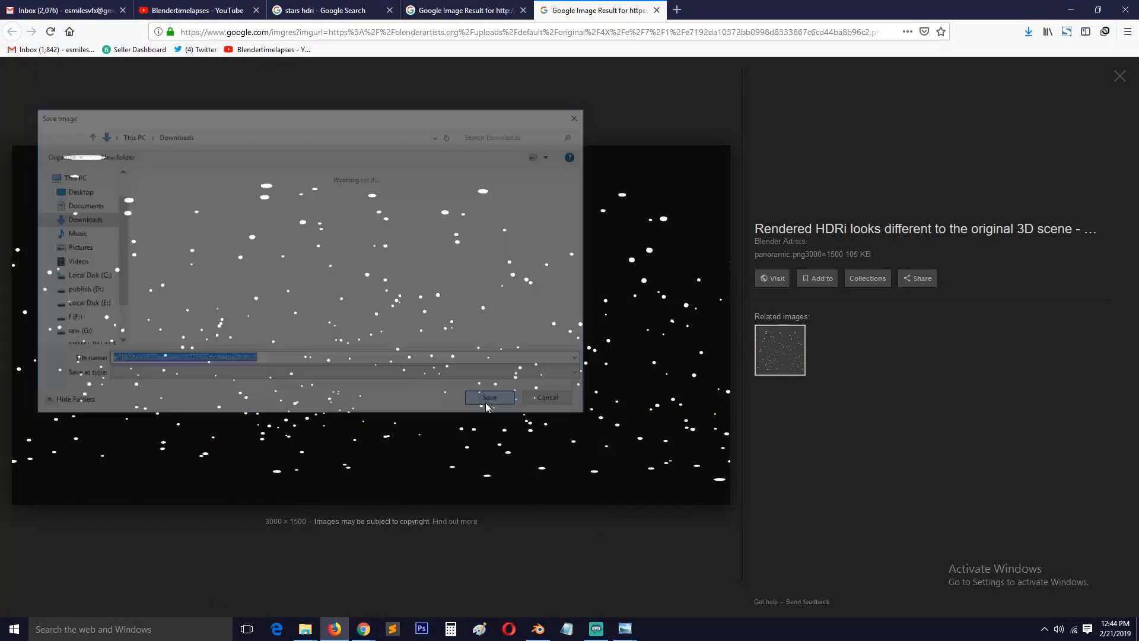
click(548, 627)
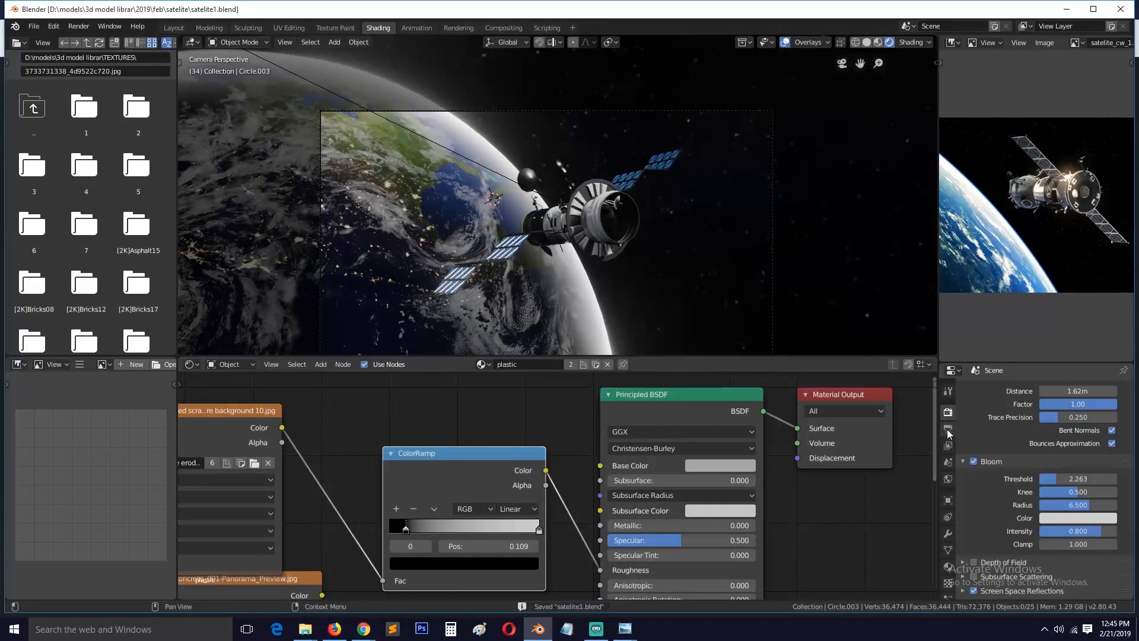
- Try the Cycles render engine in the camera view, restore Eevee and save the file
scroll(1008, 464, up, 4)
click(1088, 389)
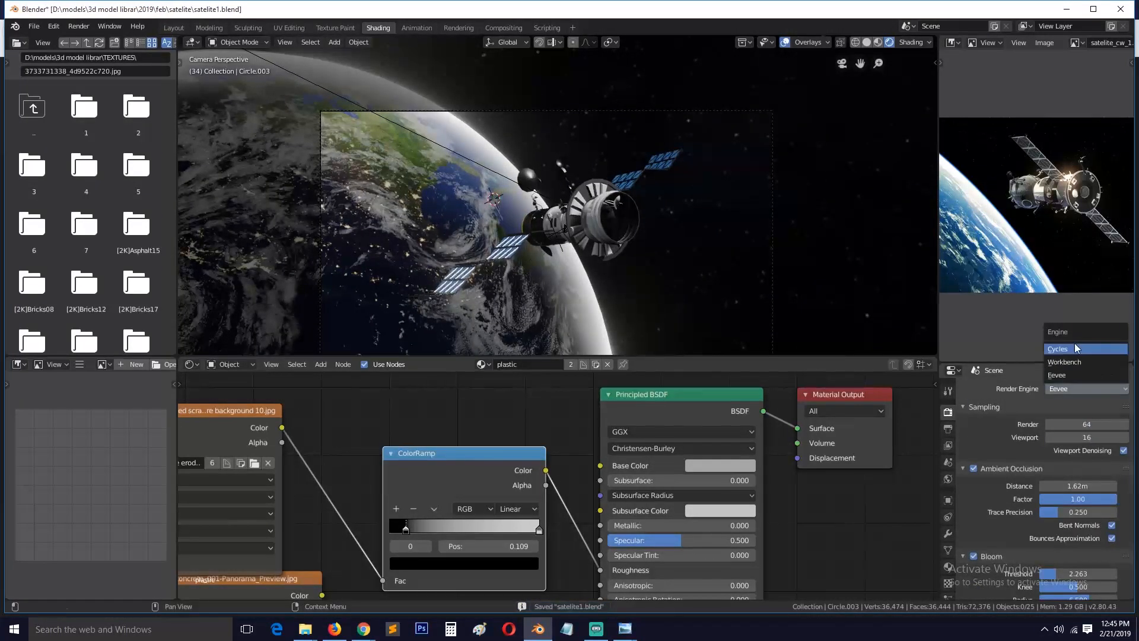
click(1074, 343)
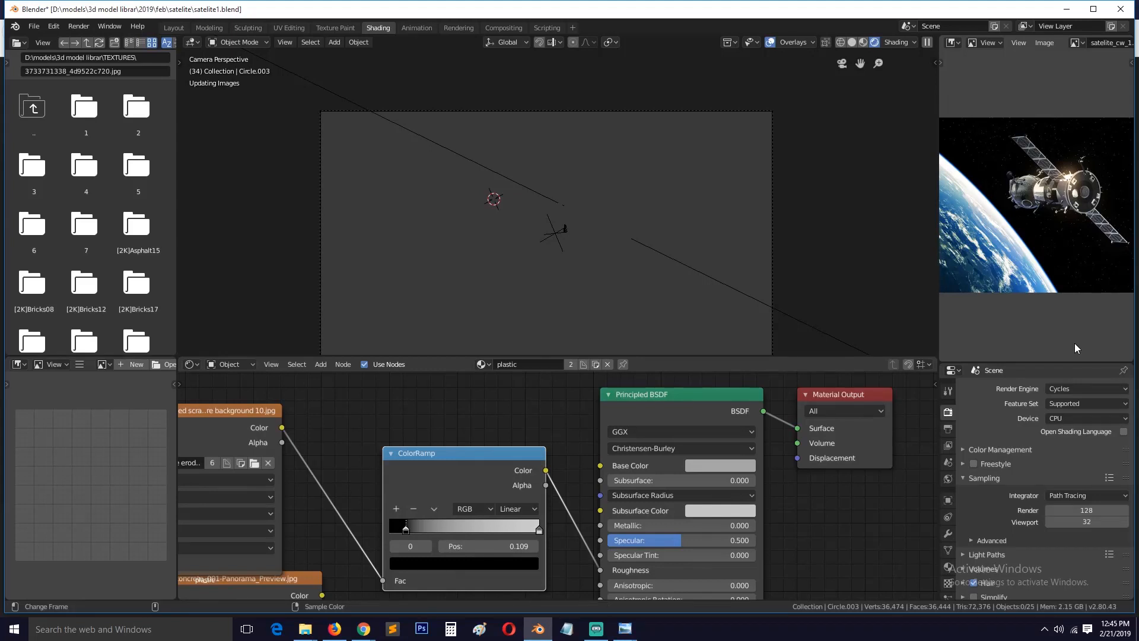
scroll(679, 237, down, 1)
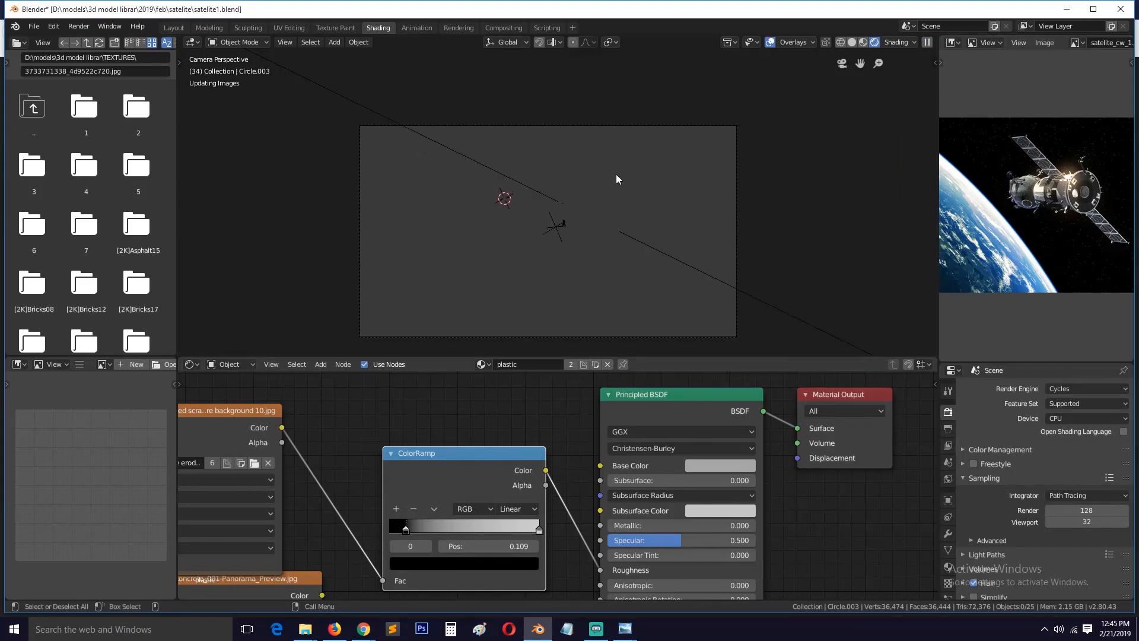
middle_drag(616, 175, 403, 124)
key(KP_0)
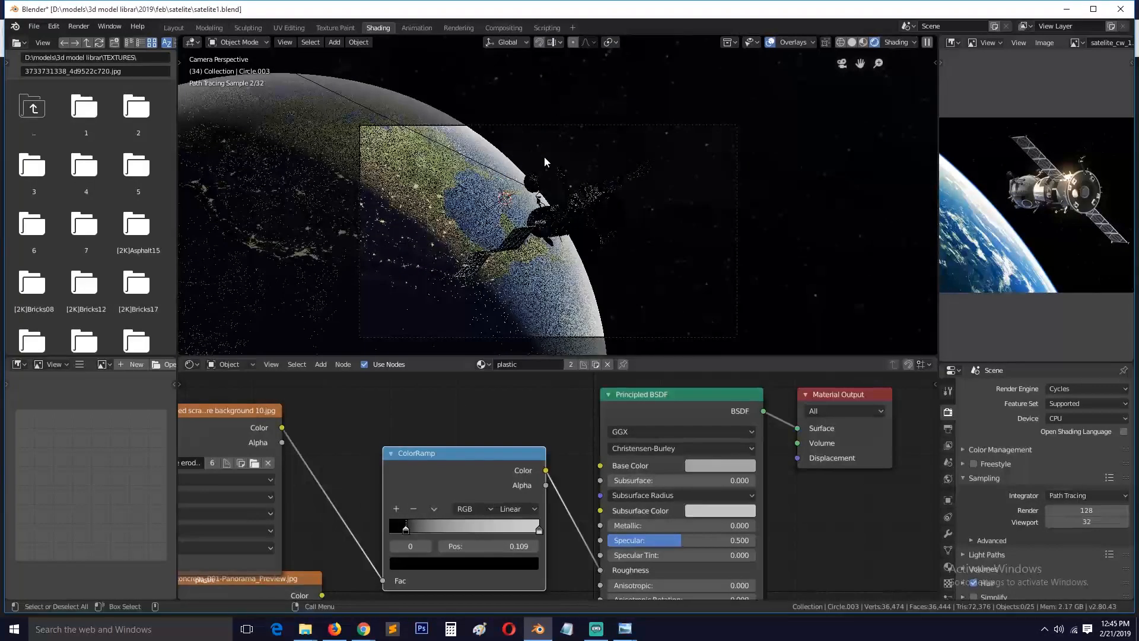
click(1086, 388)
click(1008, 360)
key(ctrl+s)
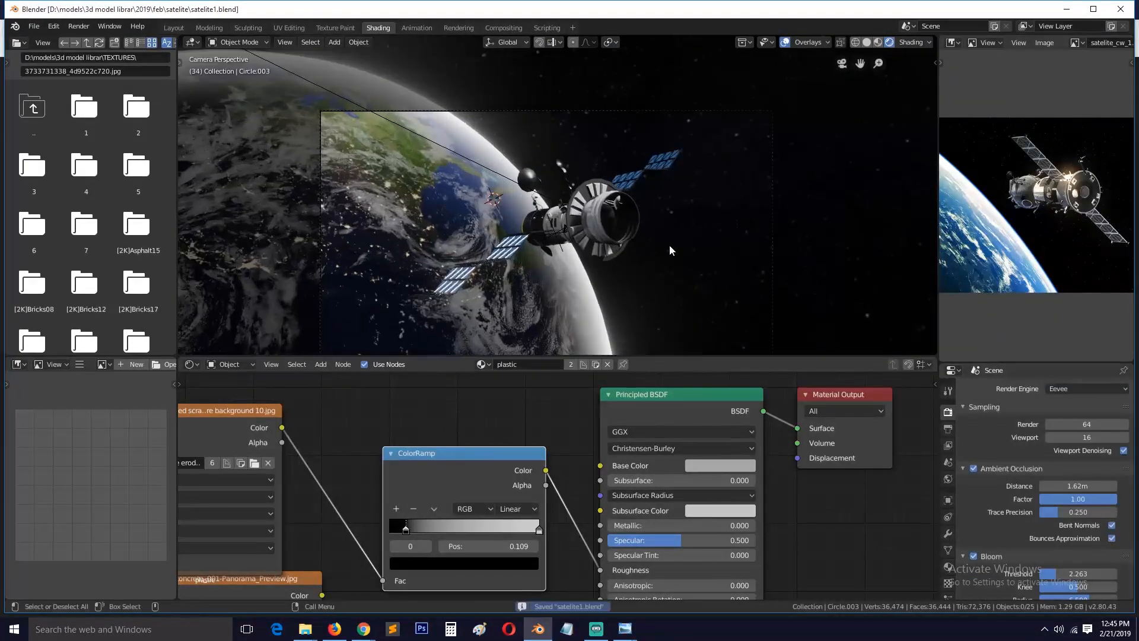
- Select the Earth sphere, set the black stop of its gradient ColorRamp to position 0.277, and save the file
middle_drag(972, 244, 1015, 210)
click(389, 287)
middle_drag(551, 474, 643, 544)
click(413, 269)
middle_drag(551, 466, 573, 572)
scroll(677, 385, down, 7)
scroll(537, 486, up, 8)
click(611, 466)
click(653, 337)
drag(653, 335, 653, 366)
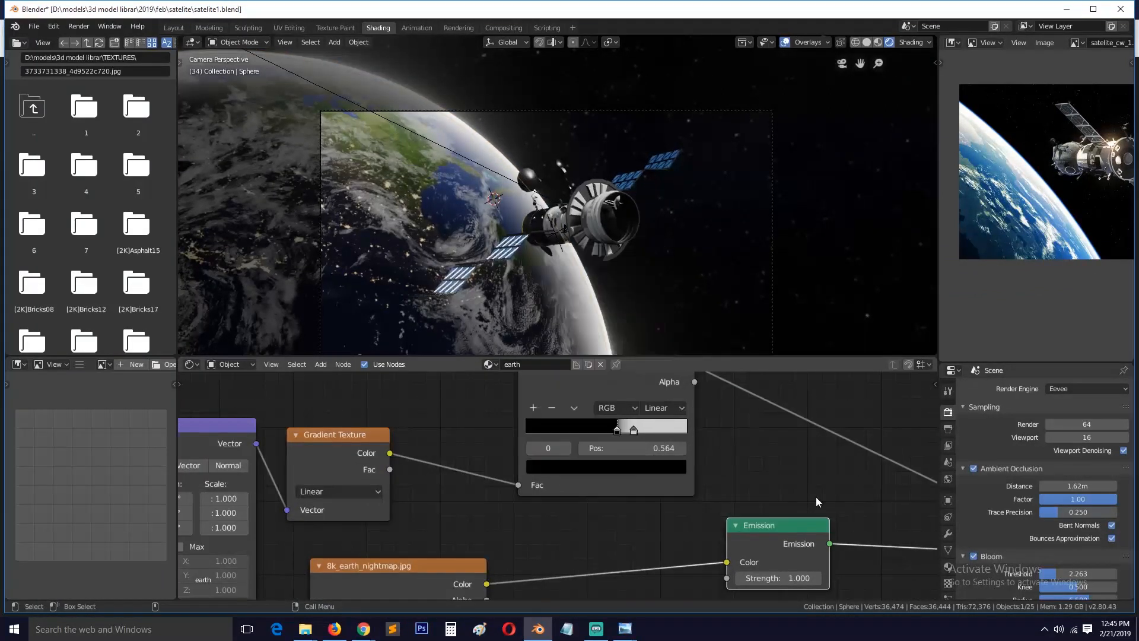
middle_drag(733, 434, 640, 455)
scroll(639, 454, down, 3)
scroll(564, 460, up, 1)
drag(546, 448, 545, 447)
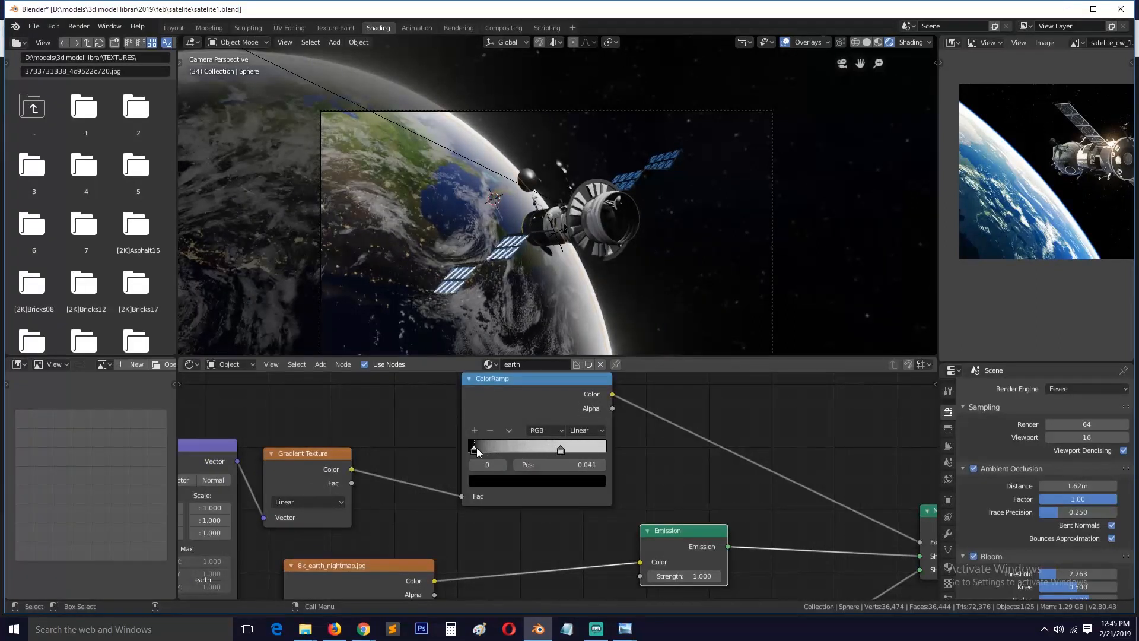
scroll(557, 261, down, 1)
key(ctrl+s)
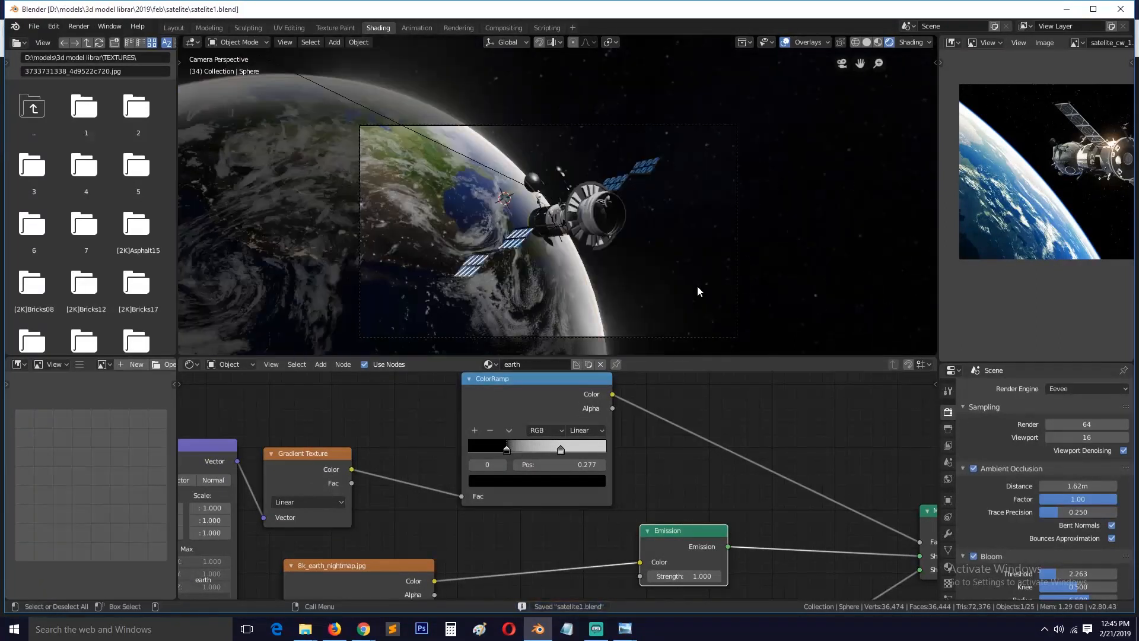
- Examine the rendered satellite and Earth closely in the camera view with the viewport overlays hidden
click(696, 286)
scroll(645, 260, up, 2)
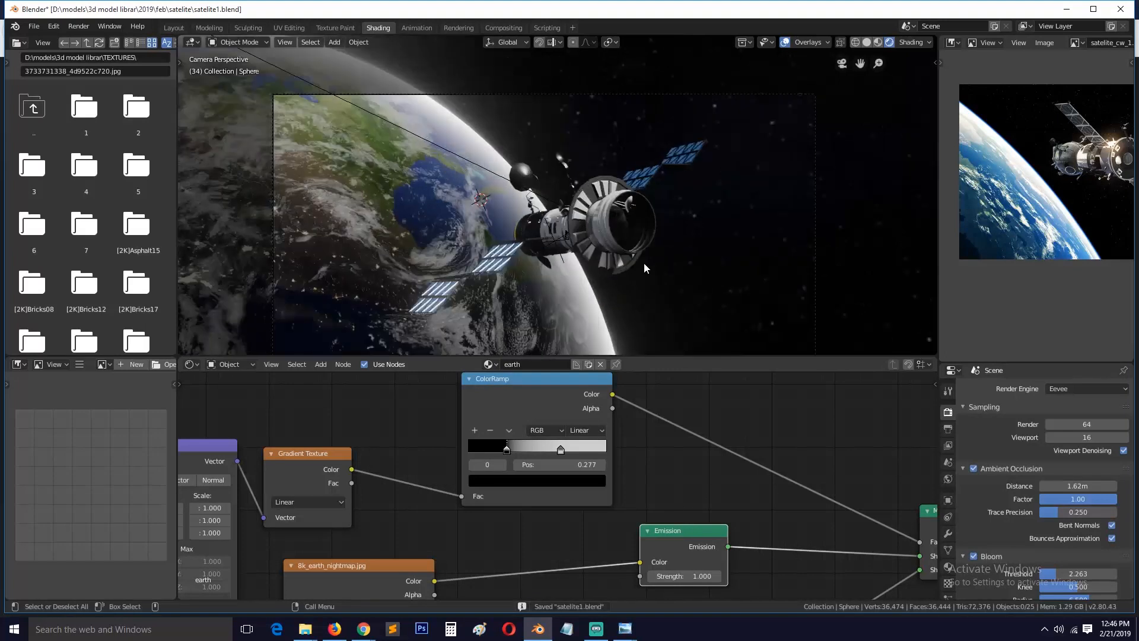
click(785, 42)
shift+middle_drag(766, 245, 775, 188)
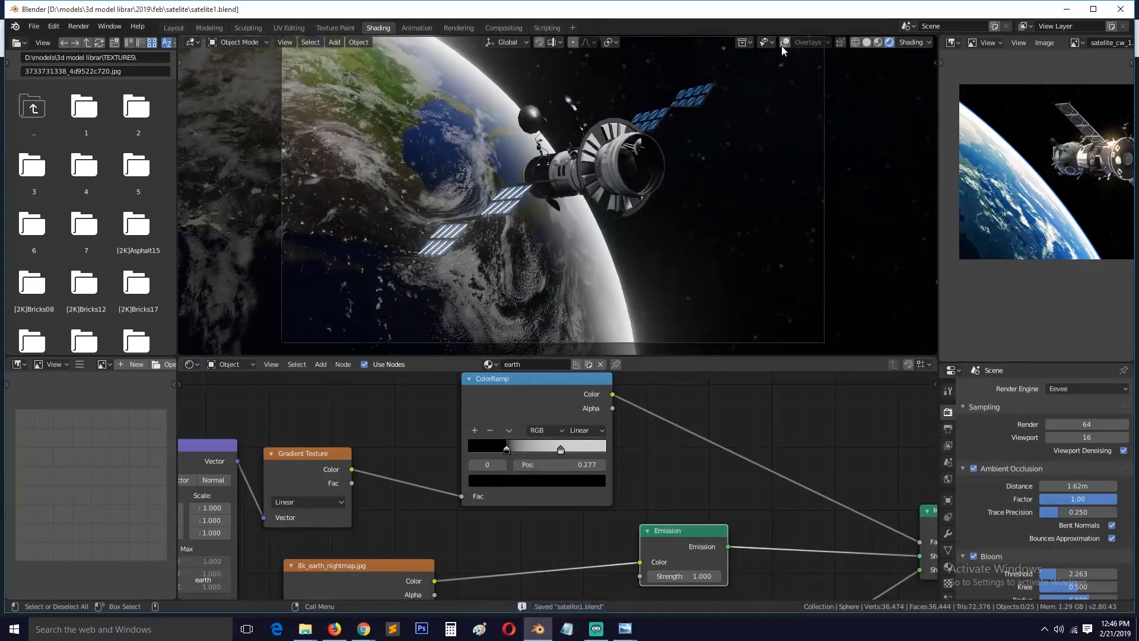
- Display the viewport in solid shading and open the Layout workspace with the timeline at frame 0
middle_drag(633, 175, 866, 46)
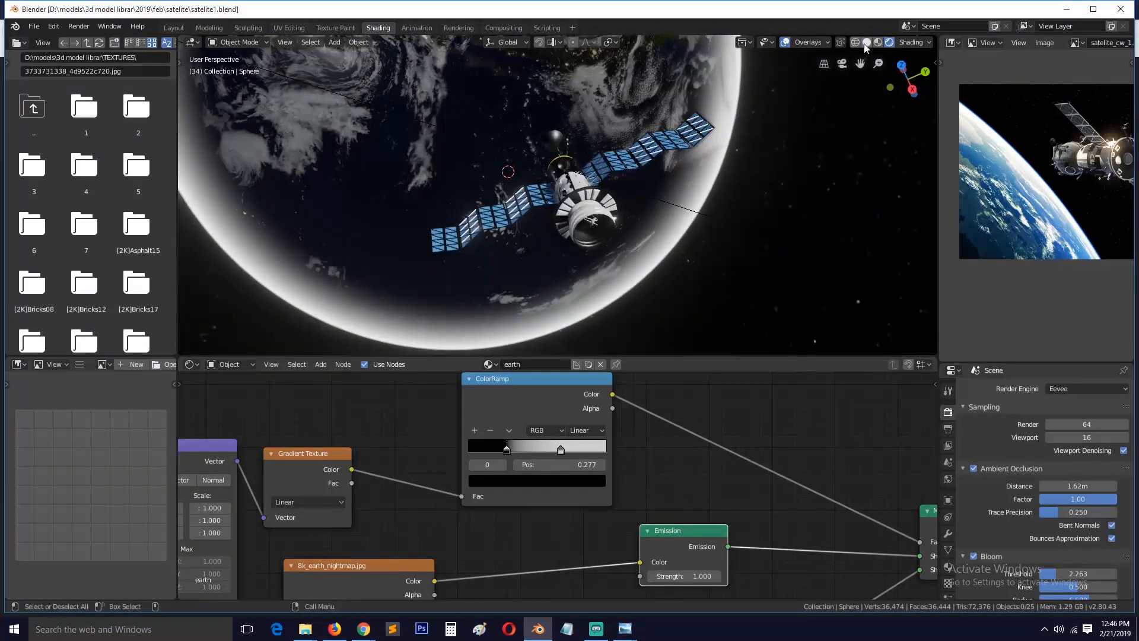
click(866, 43)
click(581, 202)
click(174, 28)
click(29, 590)
- Select the satellite's controlling empty and scrub the timeline to frame 29 to check its existing animation
key(KP_0)
click(417, 342)
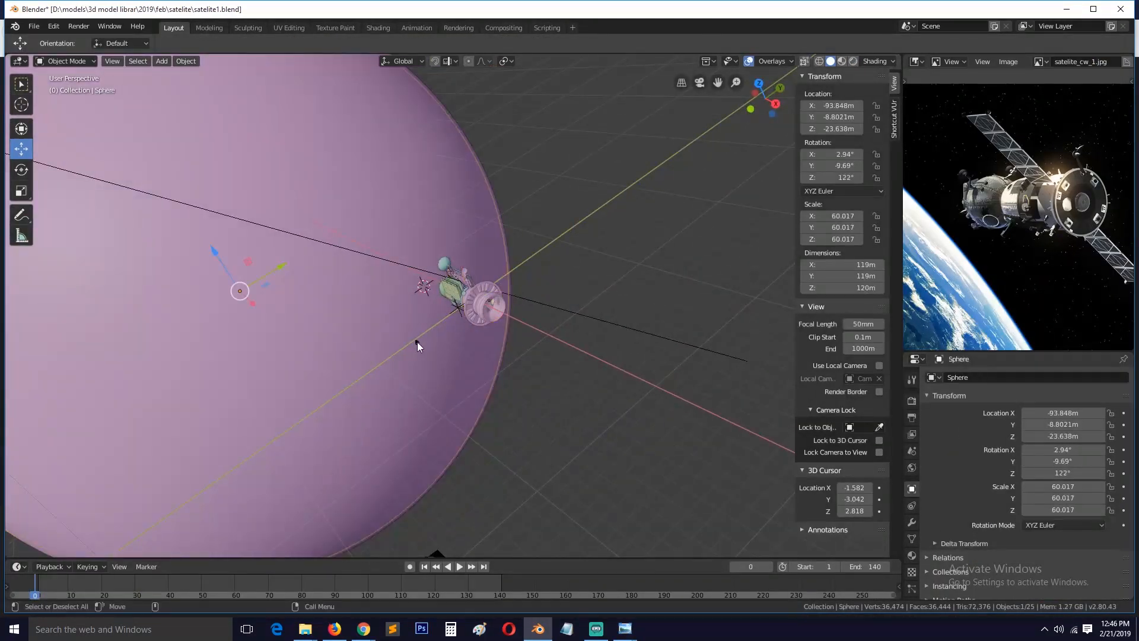
middle_drag(417, 342, 463, 349)
click(455, 346)
drag(66, 590, 132, 589)
scroll(452, 319, down, 1)
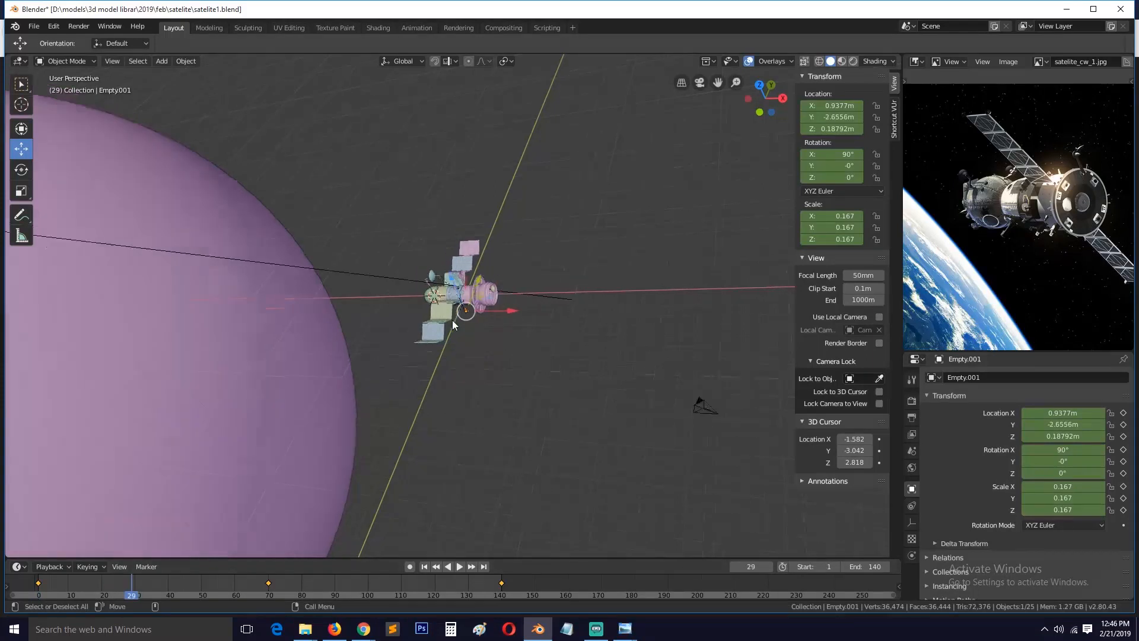
- Return to the camera view at frame 0, select the camera and enable automatic keyframing
key(KP_0)
right_drag(42, 584, 68, 586)
right_drag(891, 575, 884, 573)
click(666, 487)
click(411, 567)
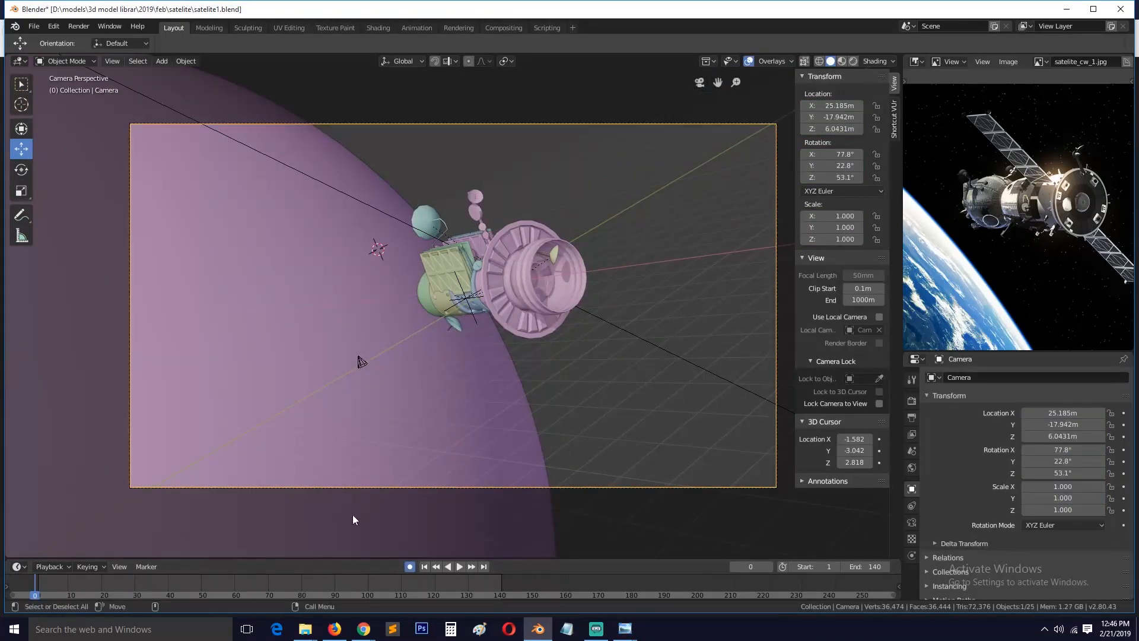
- Record the camera's starting keyframe at frame 0 with a negligible move
scroll(413, 395, down, 3)
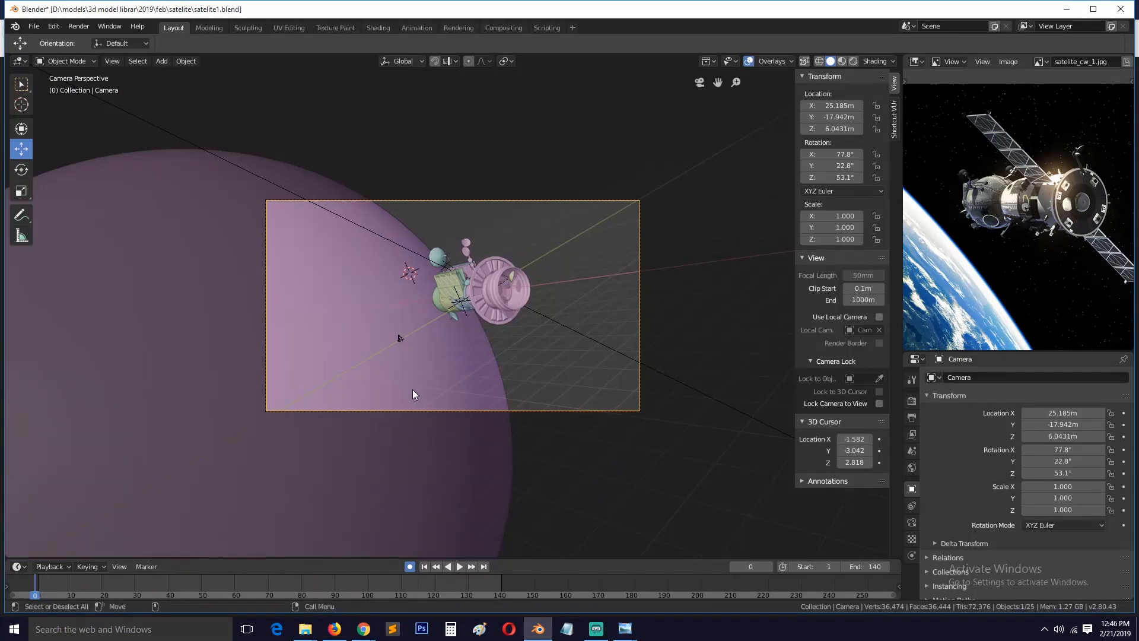
key(g)
click(413, 390)
- At frame 141, move the camera by X 0.771 m, Y 1.38 m and Z 0.389 m, and play the animation
right_click(502, 577)
key(g)
click(593, 383)
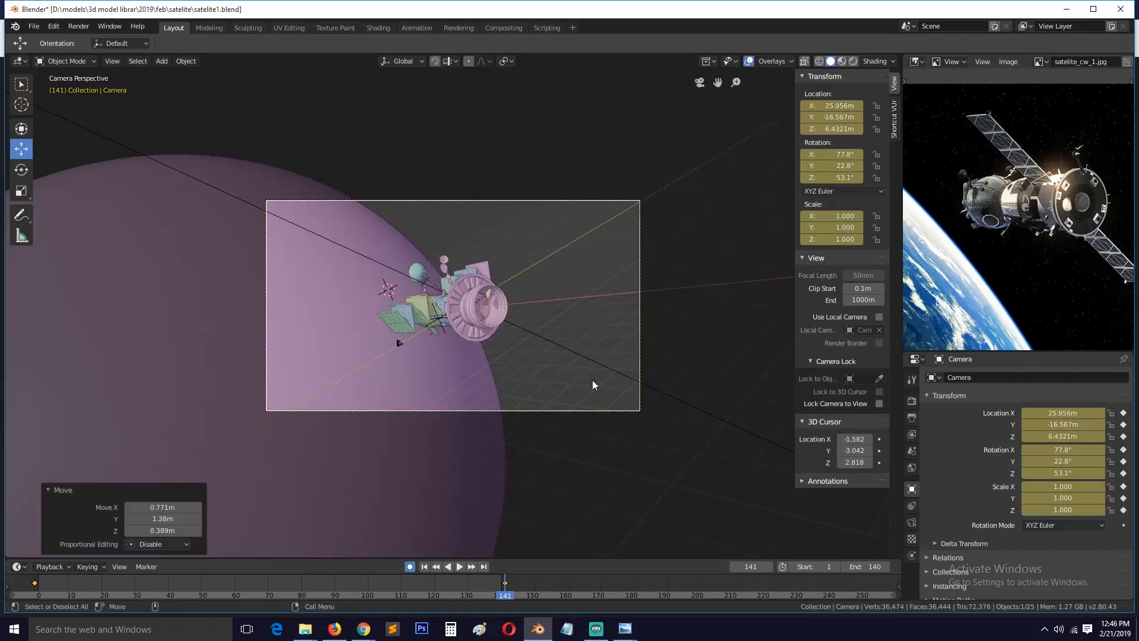
key(space)
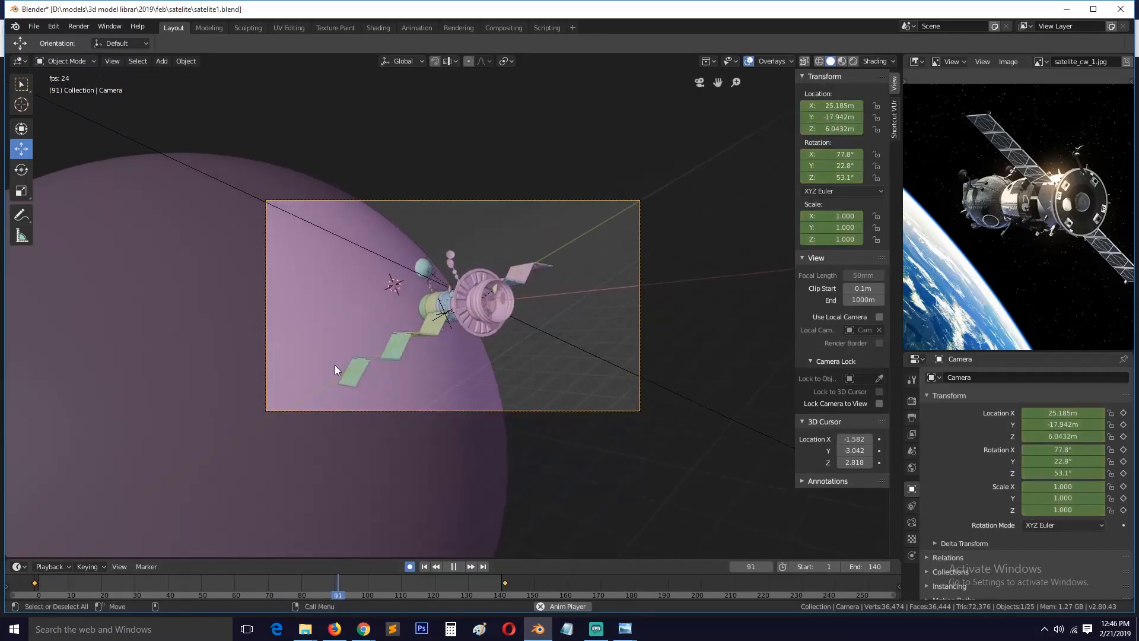